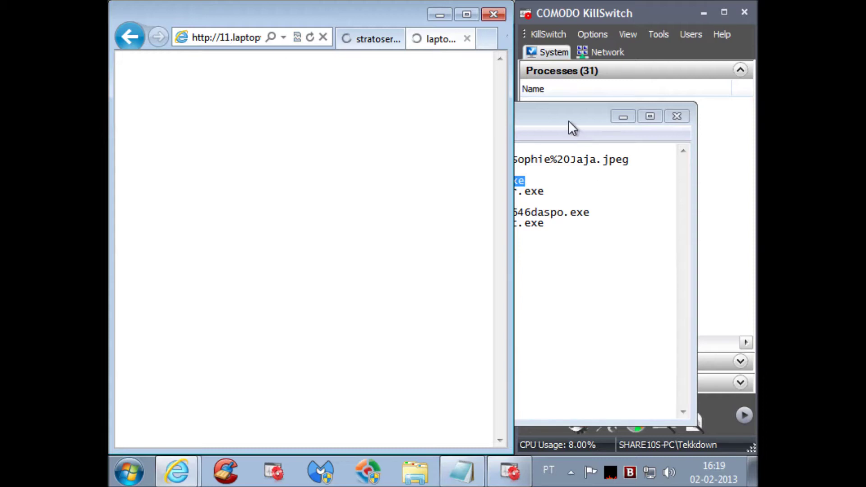
- Copy the 11.lamarianella.info/adobe/update_flash_player.exe link from the Links file and load it in a new browser tab
left_click(569, 123)
double_click(370, 191)
right_click(368, 191)
left_click(408, 244)
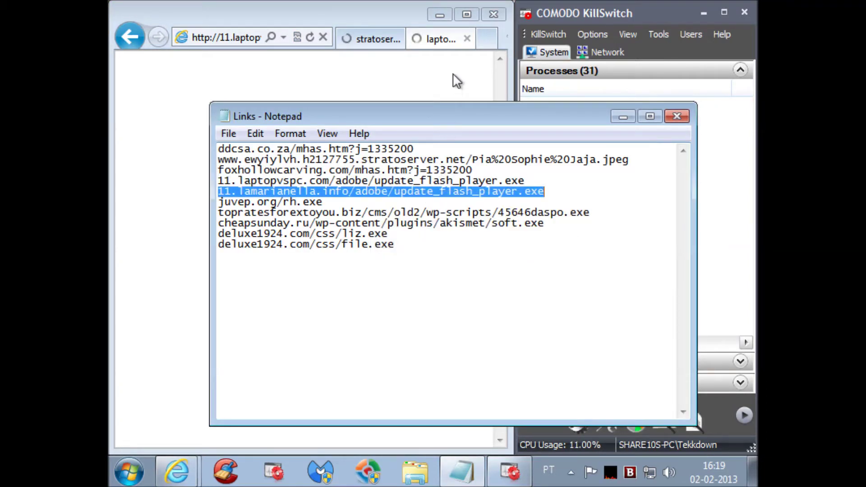
left_click(491, 38)
key("ctrl+v")
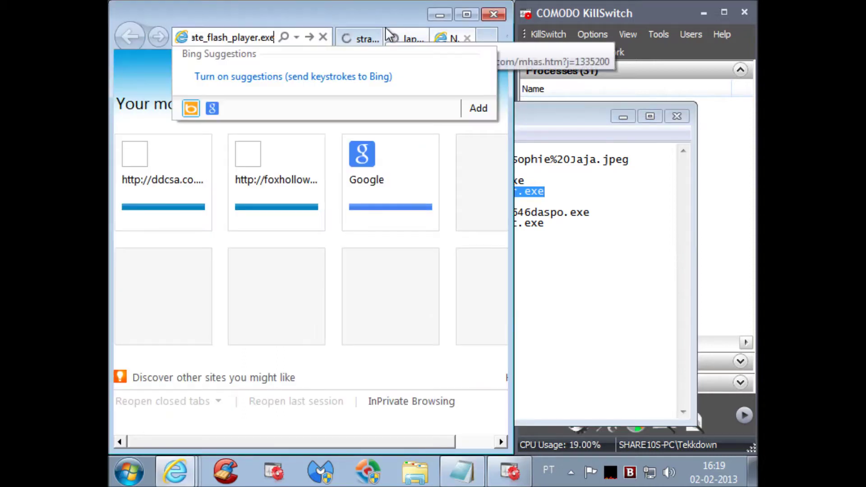
key("Return")
- Copy the juvep.org/rh.exe link from the Links file and load it in a new browser tab
left_click(563, 120)
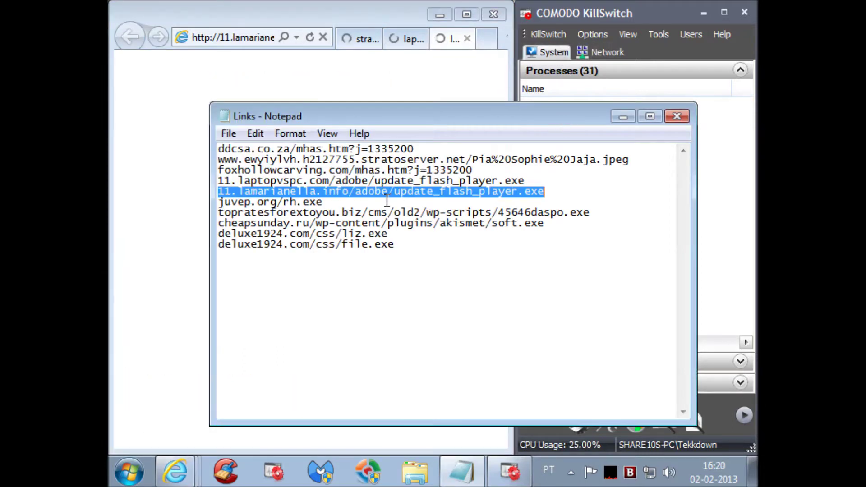
triple_click(297, 202)
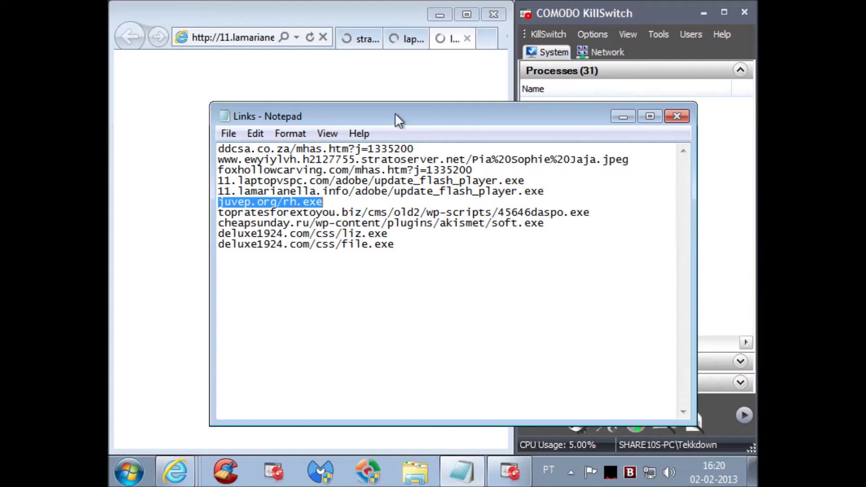
left_click(491, 39)
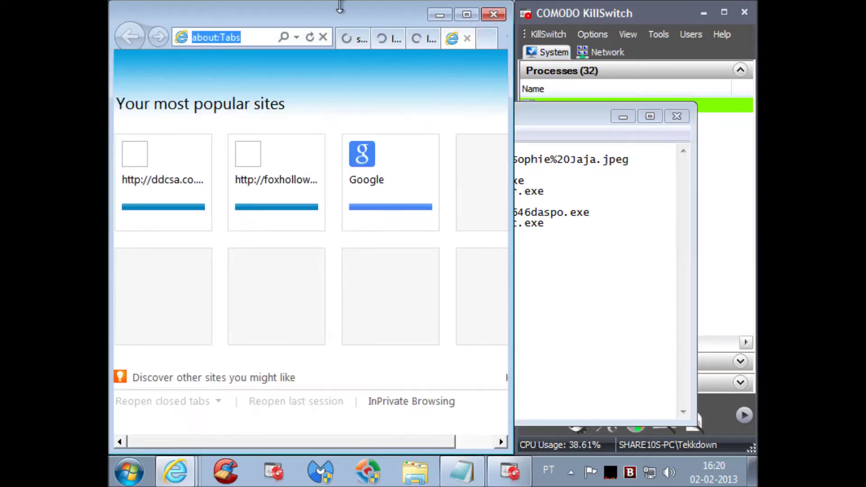
key("ctrl+v")
key("Return")
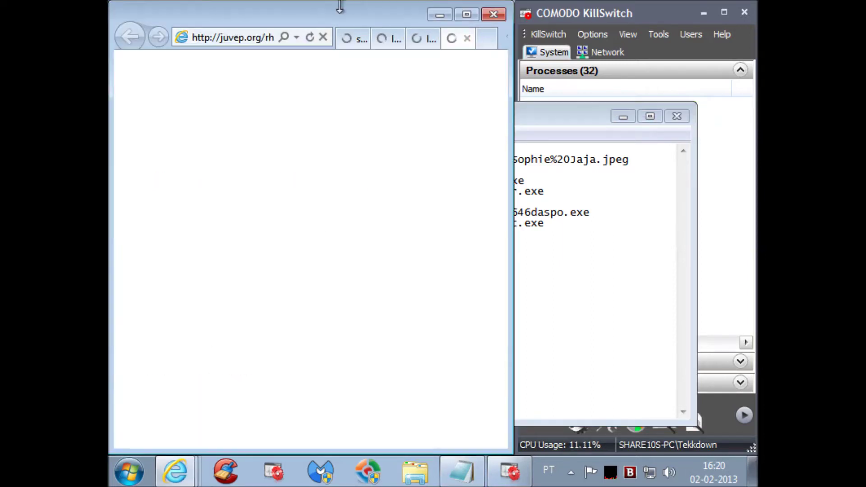
- Copy the topratesforextoyou.biz/cms/old2/wp-scripts/45646daspo.exe link from the Links file and load it in a new browser tab
left_click(492, 37)
left_click(559, 122)
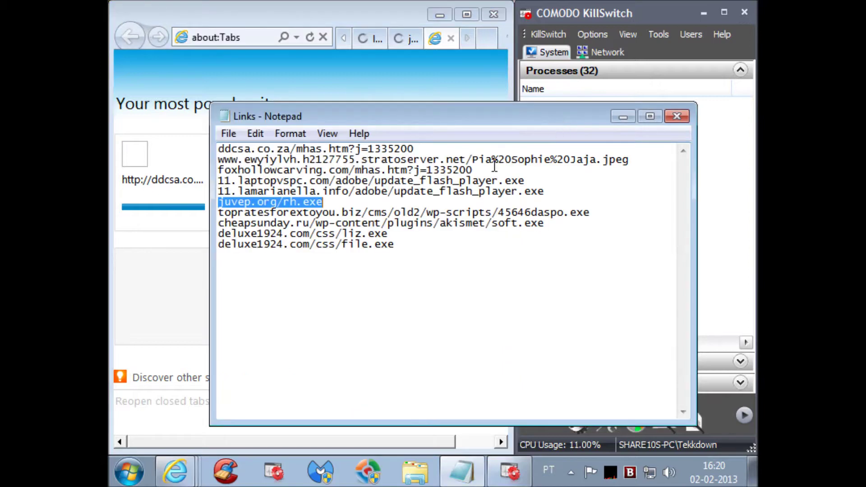
left_click(411, 211)
left_click_drag(607, 212, 211, 216)
key("ctrl+c")
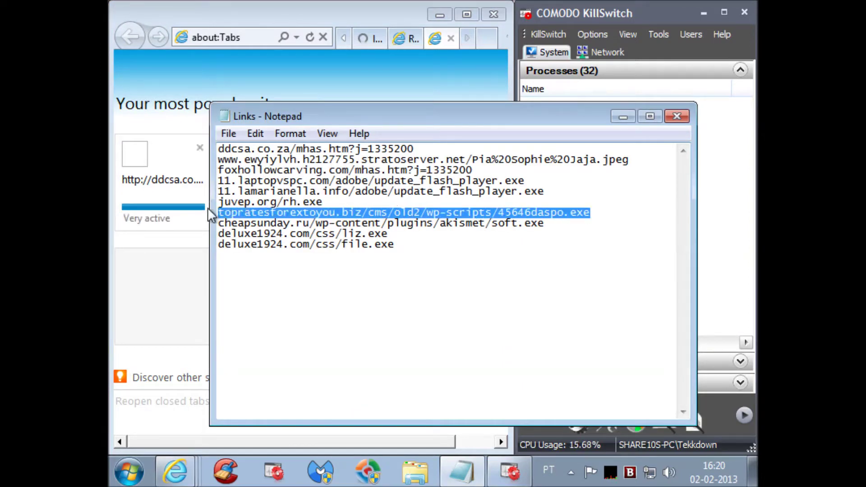
left_click(228, 36)
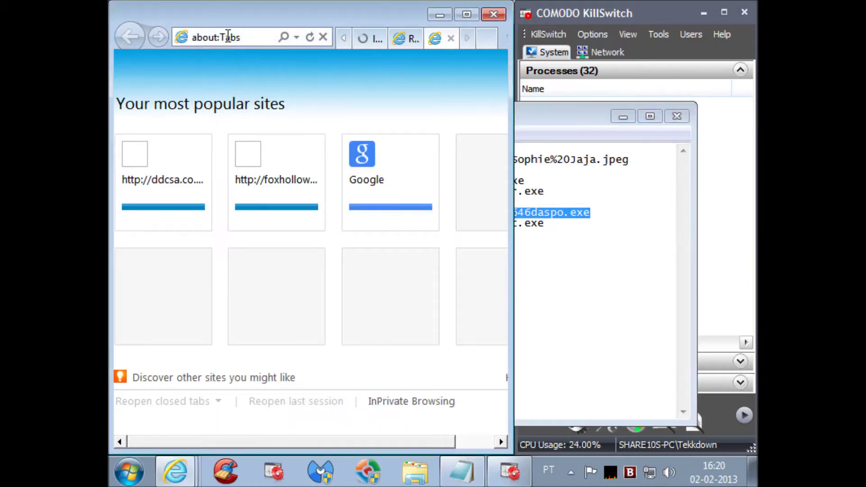
left_click(228, 36)
key("ctrl+v")
key("Return")
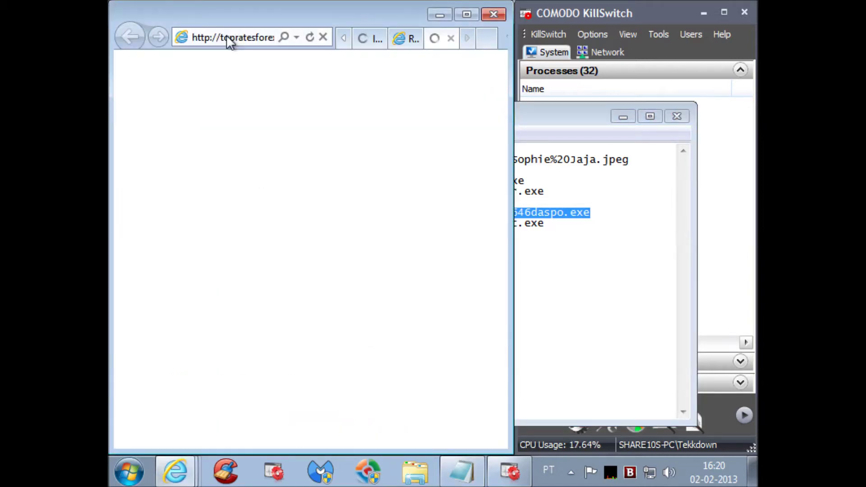
- Close the topratesforextoyou.biz tab and disregard the unsafe-website warning for juvep.org to continue to the site
left_click(451, 38)
left_click(279, 307)
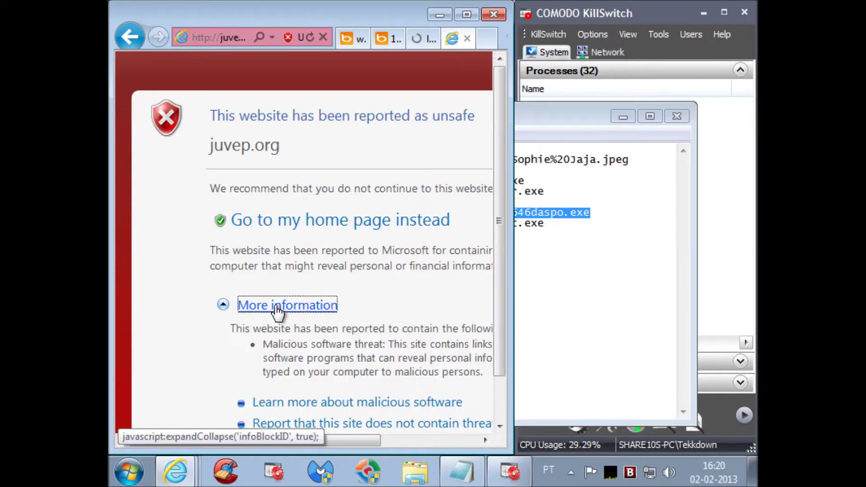
scroll(343, 361, "down", 1)
left_click(345, 397)
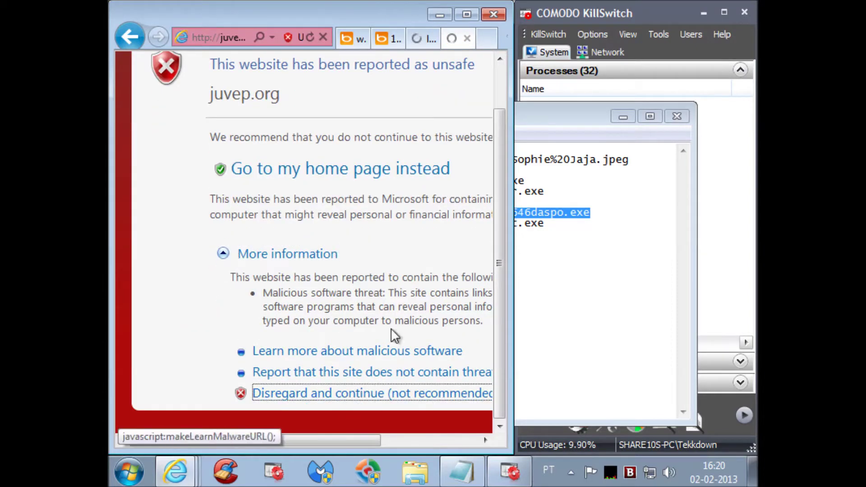
- Close the two tabs with Bing search results and return to the juvep.org tab
left_click(411, 45)
left_click(382, 42)
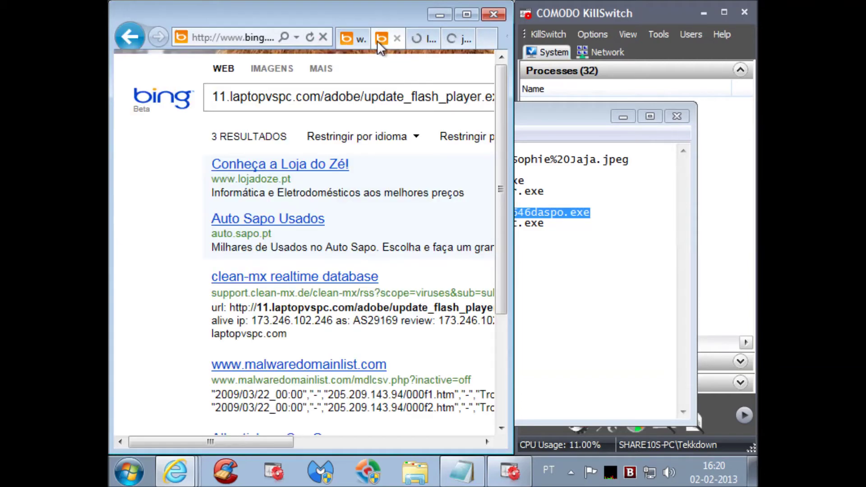
left_click(397, 40)
left_click(371, 45)
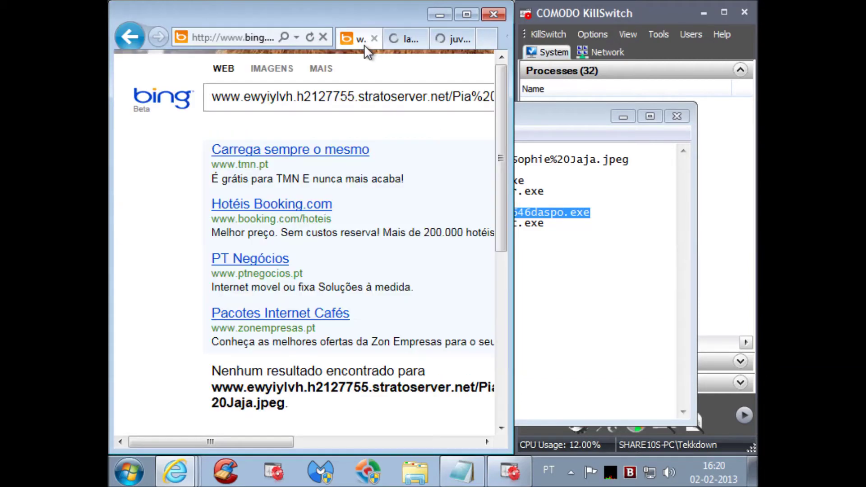
left_click(375, 39)
left_click(426, 45)
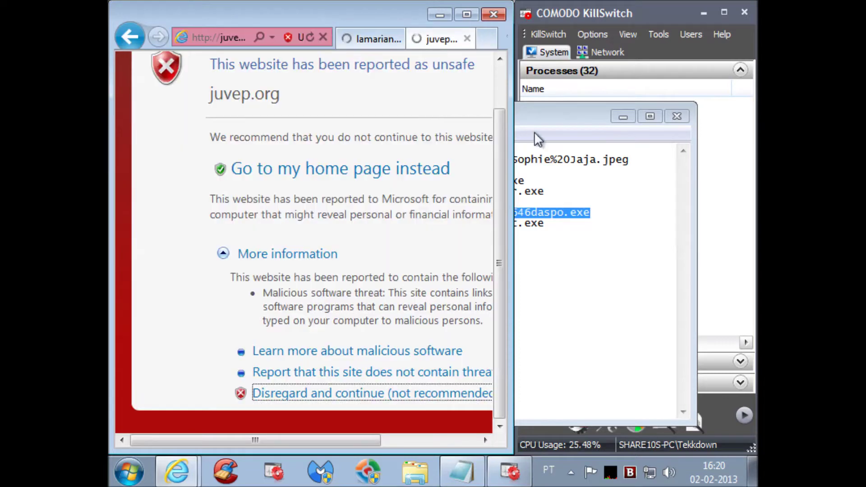
- Copy the cheapsunday.ru/wp-content/plugins/akismet/soft.exe link from the Links file and load it in a new browser tab
left_click(568, 123)
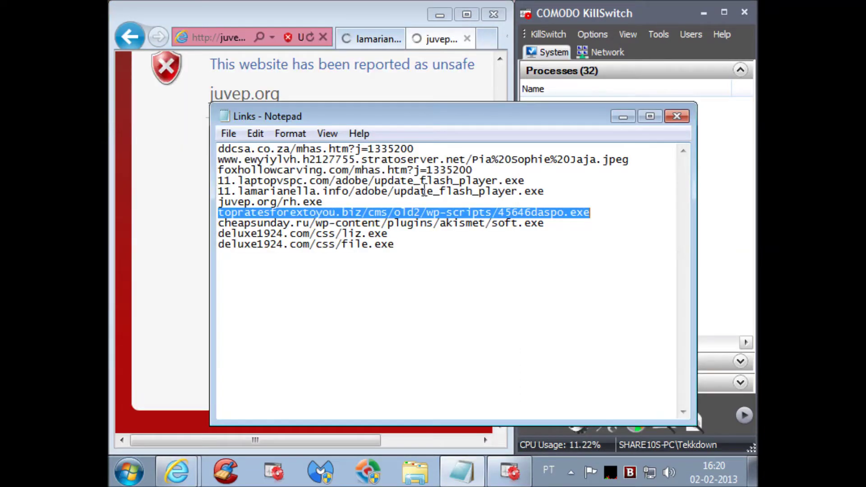
double_click(358, 222)
left_click(357, 222)
left_click_drag(222, 224, 543, 227)
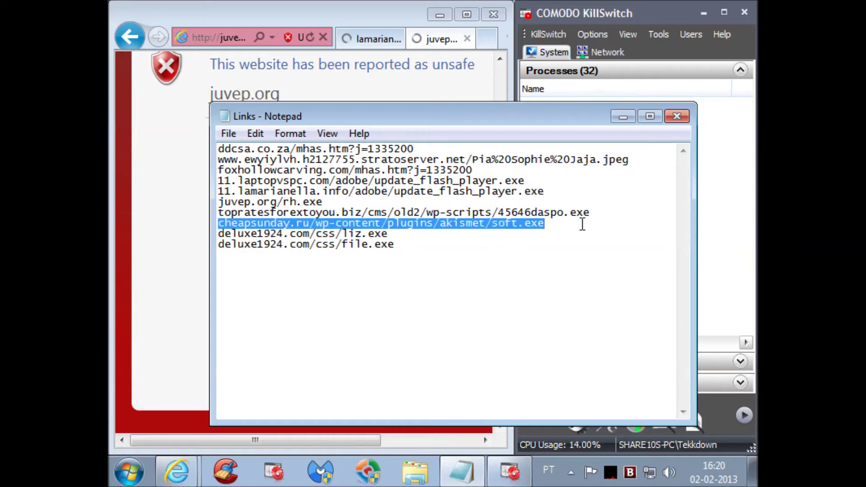
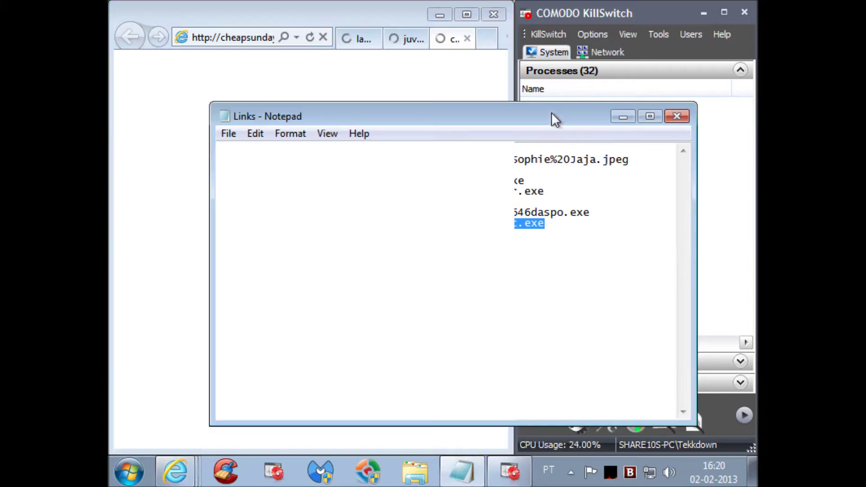
- Copy the deluxe1924.com/css/liz.exe link from the Links file and load it in the browser's Bing results tab
left_click(298, 238)
double_click(298, 235)
key("ctrl+c")
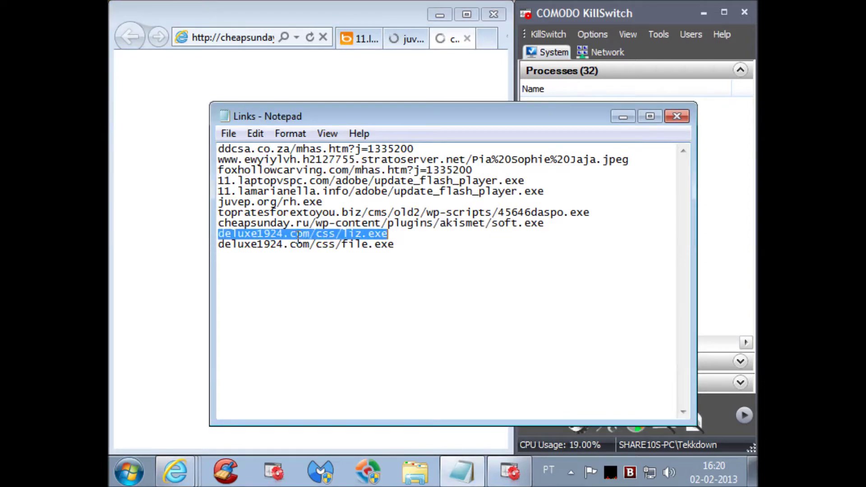
left_click(356, 39)
left_click(252, 37)
key("ctrl+v")
key("Return")
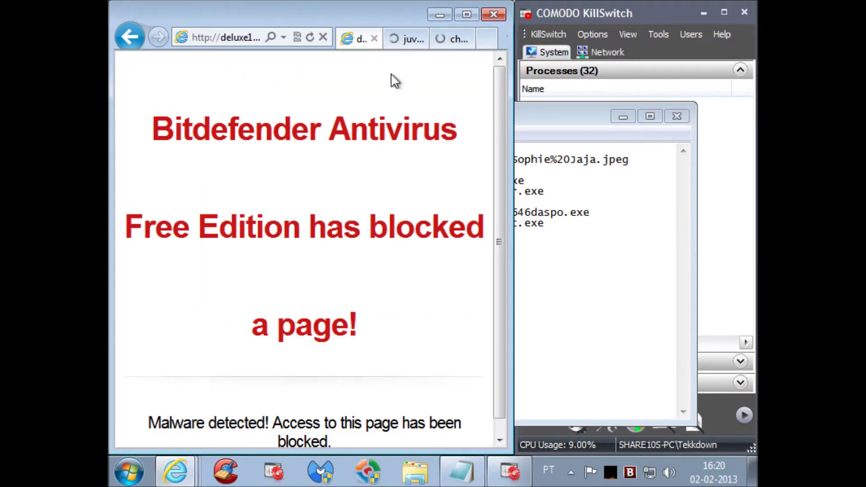
- Expand the details of the unsafe-website warning for deluxe1924.com and disregard it to continue to liz.exe
left_click(239, 305)
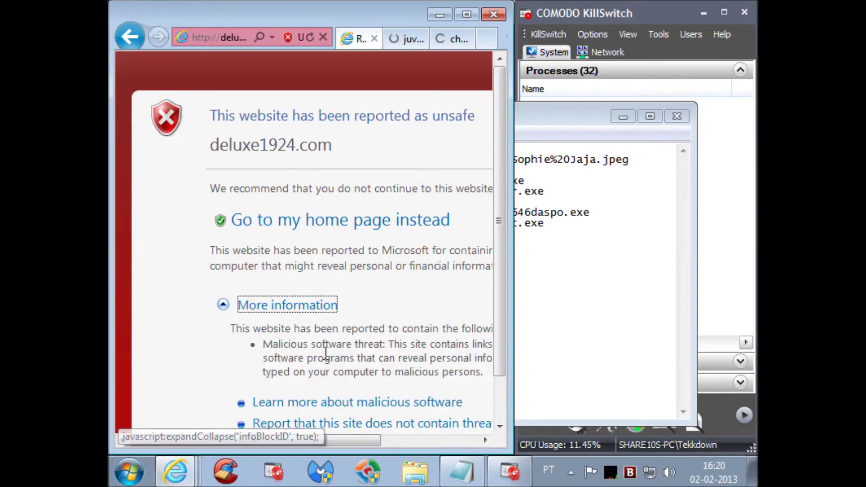
scroll(338, 368, "down", 2)
left_click(357, 394)
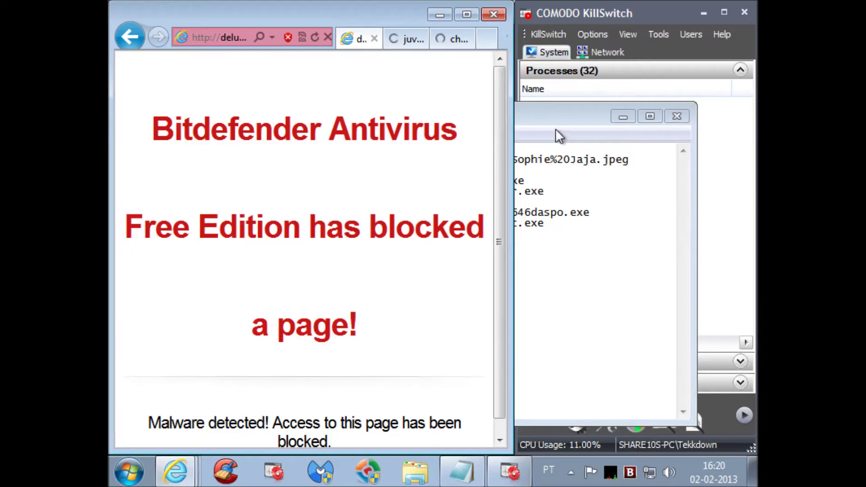
- Load the deluxe1924.com/css/file.exe link from the Links file in the same tab and continue past the unsafe-website warning
left_click(584, 118)
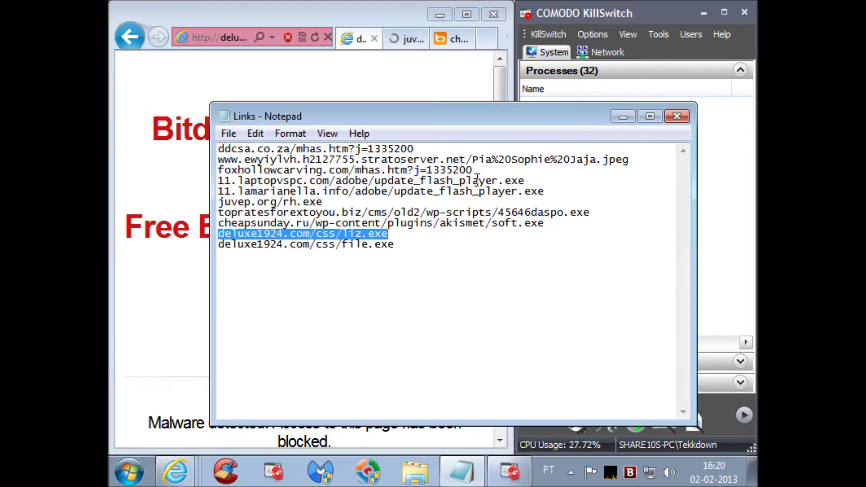
double_click(324, 246)
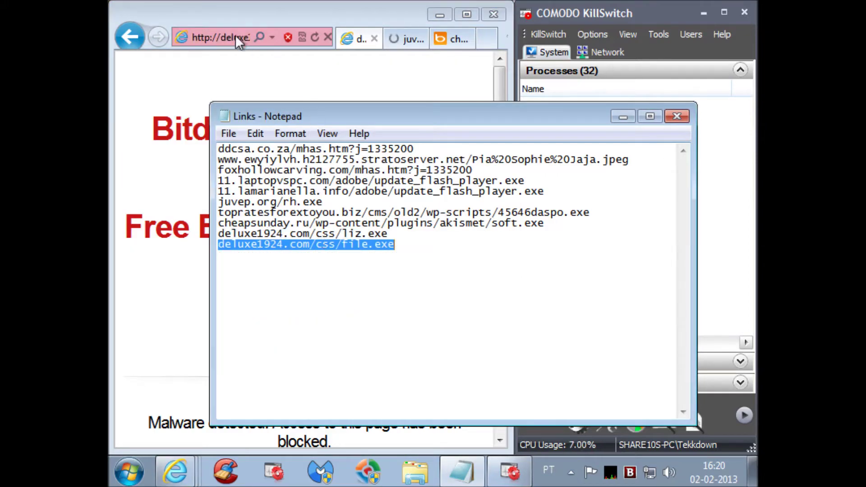
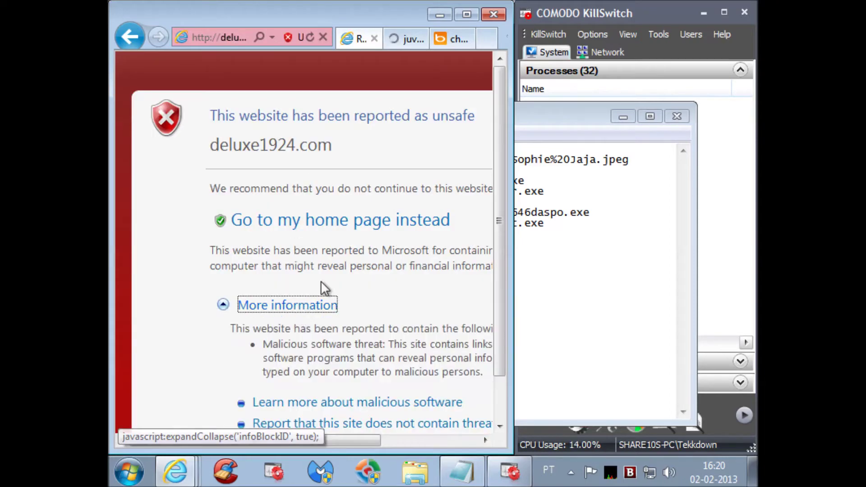
scroll(299, 352, "down", 1)
- Close the juvep.org and cheapsunday.ru tabs, along with the browser and the Links text file
left_click(419, 37)
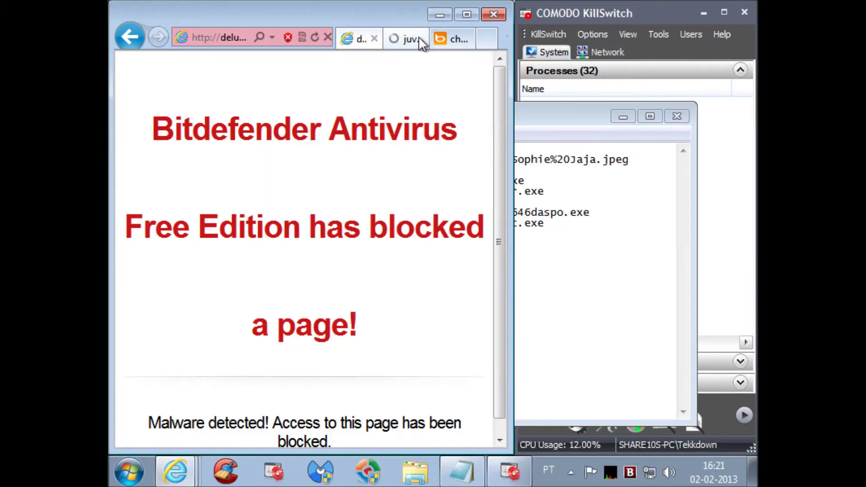
left_click(421, 38)
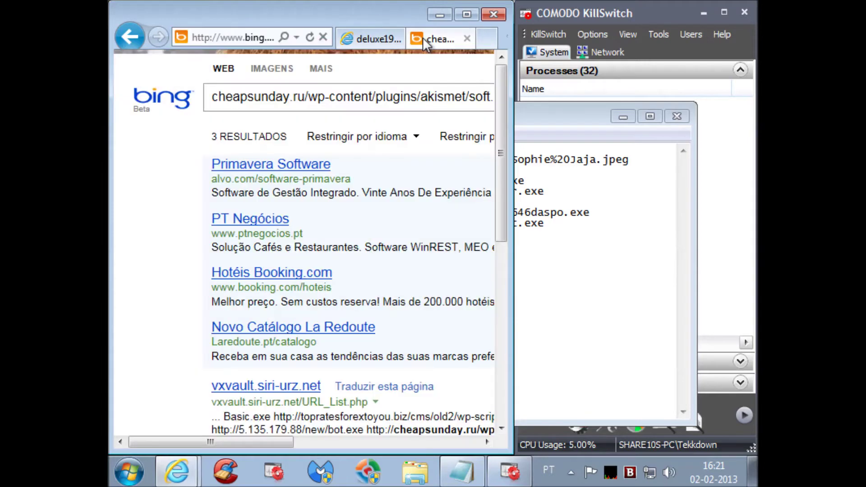
left_click(466, 38)
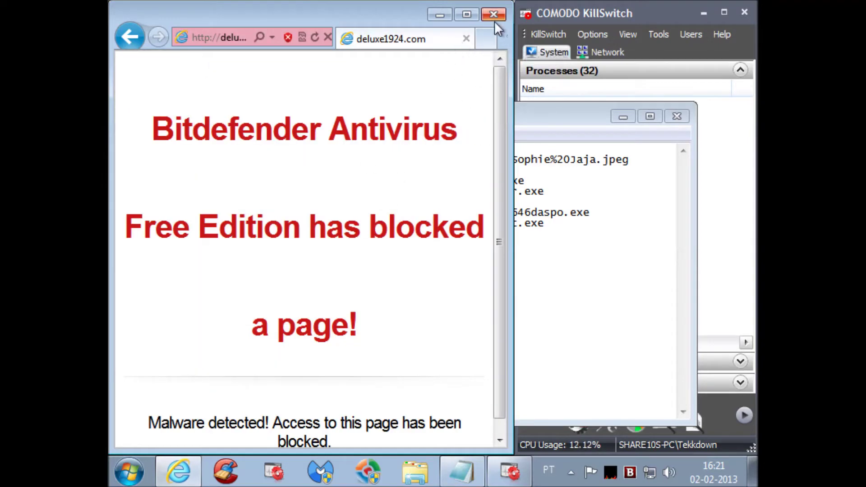
left_click(495, 14)
left_click(676, 116)
- Move the COMODO KillSwitch window away from the screen edge and maximize it
left_click_drag(655, 16, 568, 5)
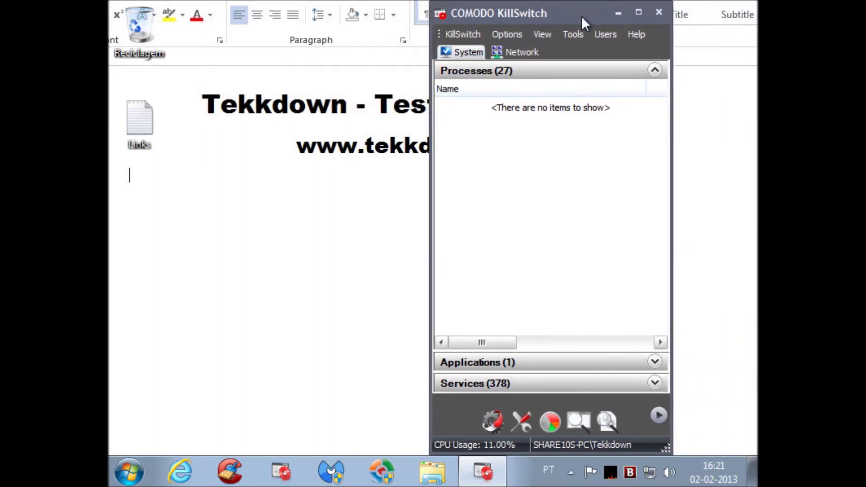
double_click(581, 16)
left_click(698, 26)
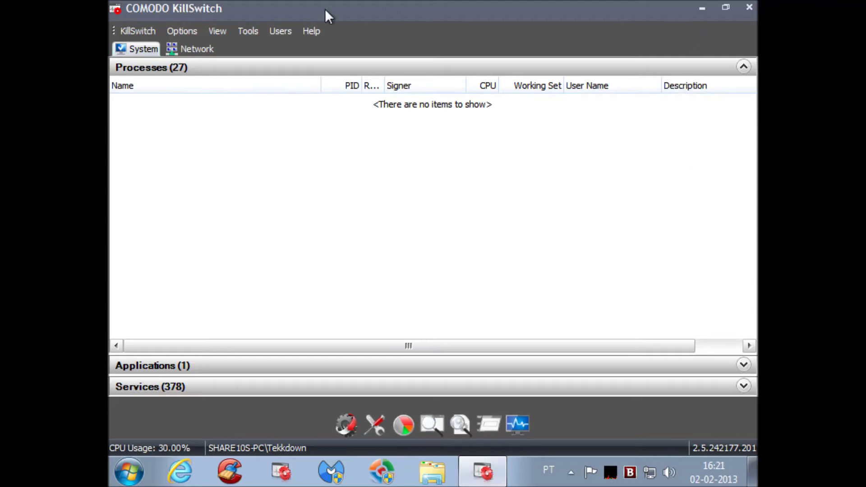
- Show the safe processes in the KillSwitch process list and sort the list by description
left_click(217, 28)
left_click(249, 89)
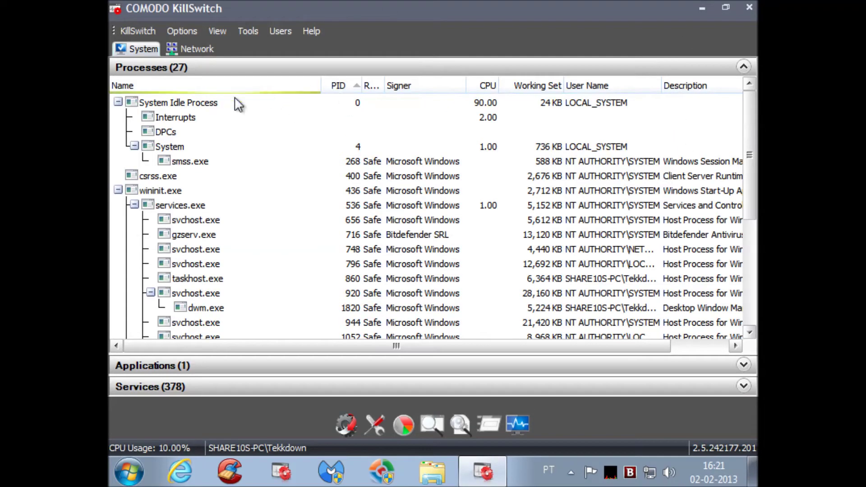
left_click(690, 90)
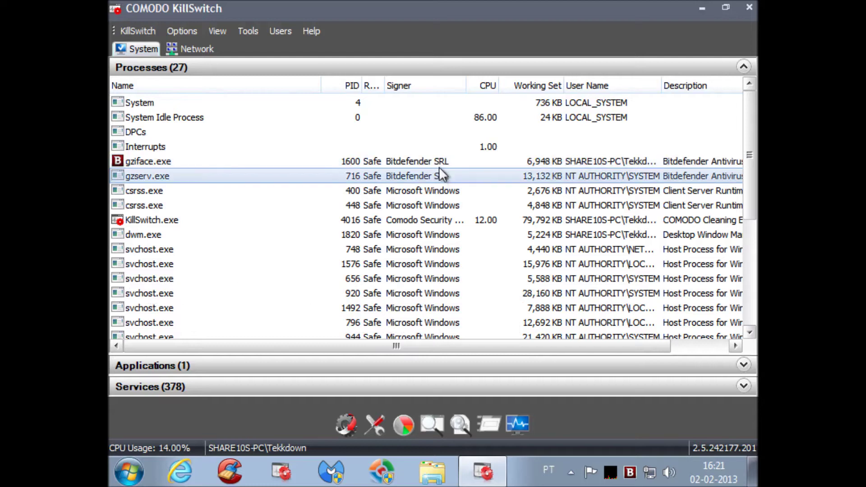
- Minimize KillSwitch, move the Links file from the desktop to the Recycle Bin and run CCleaner
left_click(705, 8)
left_click_drag(142, 131, 149, 41)
right_click(244, 465)
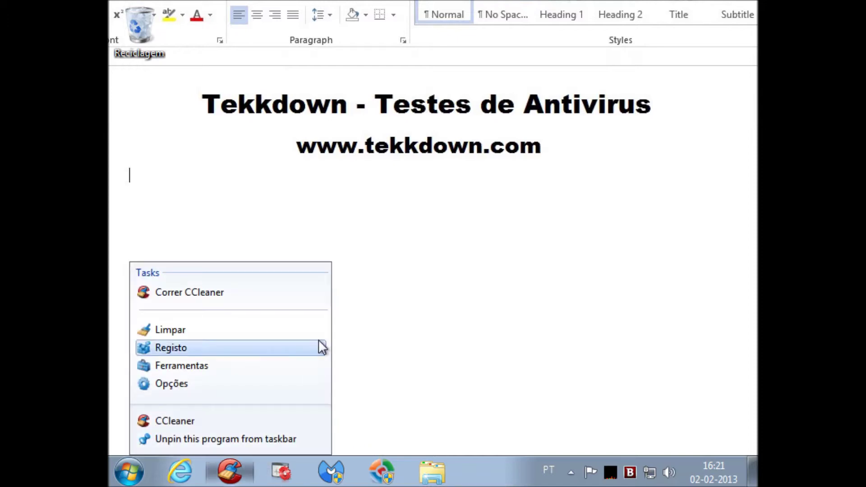
left_click(262, 296)
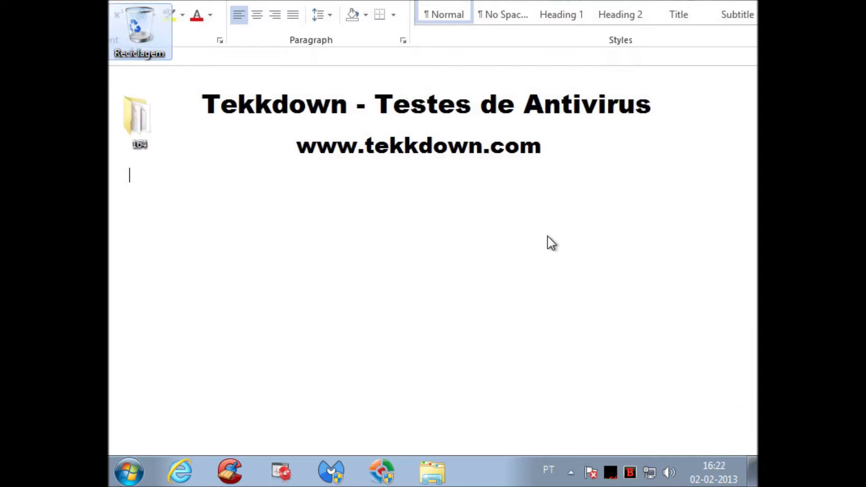
- Check how many files the 164 folder on the desktop contains in its properties, then close them
right_click(140, 111)
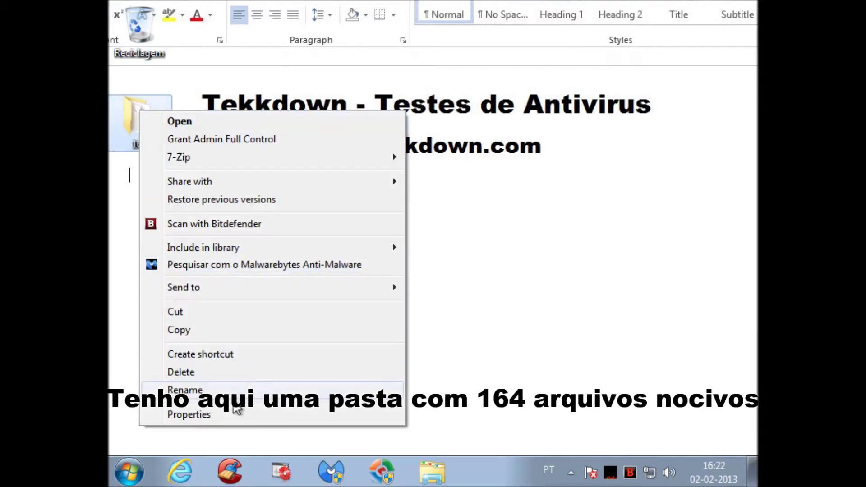
left_click(218, 412)
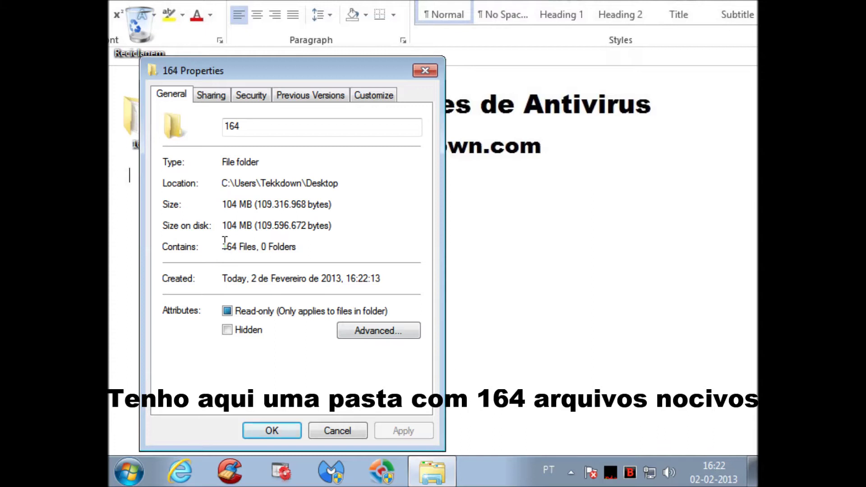
left_click_drag(226, 247, 302, 248)
left_click(346, 429)
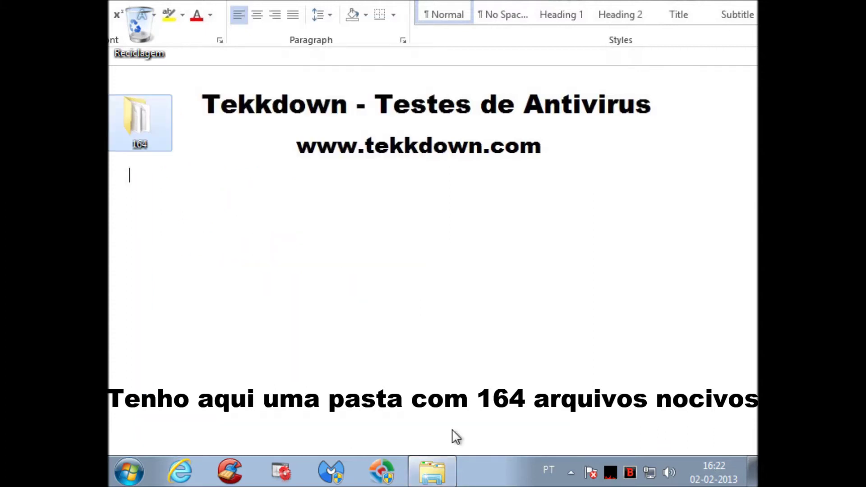
- Turn on Virus Shield and Auto Scan in Bitdefender Antivirus Free Edition and dismiss its window
left_click(629, 470)
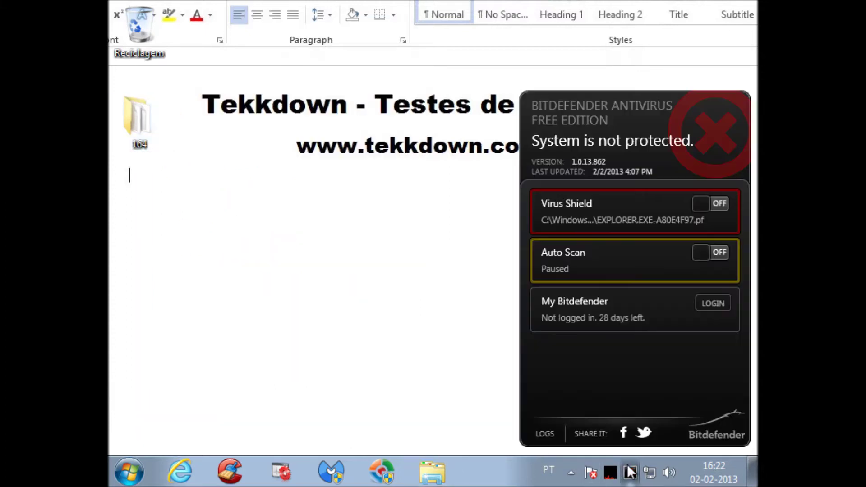
left_click(705, 203)
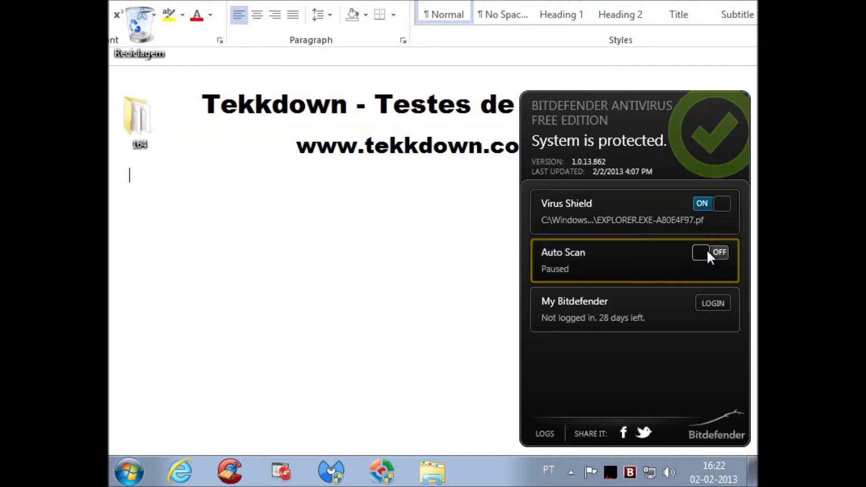
left_click(708, 252)
left_click(444, 279)
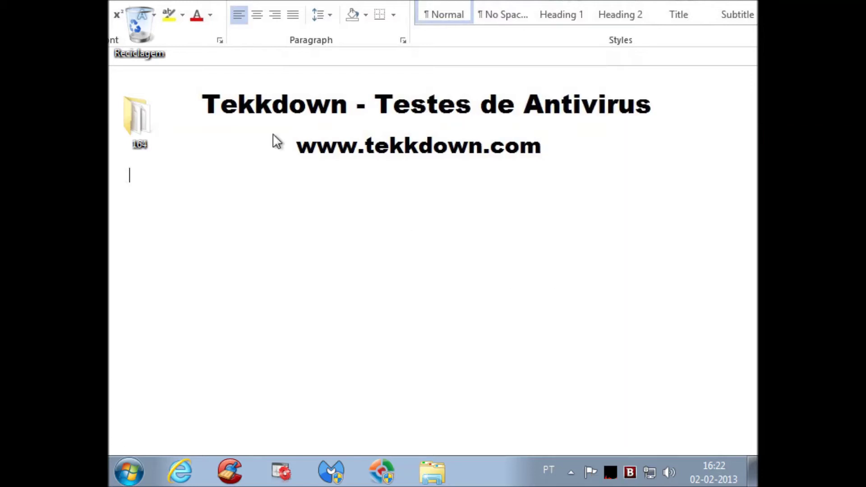
- Scan the 164 desktop folder with Bitdefender and dismiss the scan completion notice
right_click(127, 123)
mouse_move(207, 203)
left_click(202, 237)
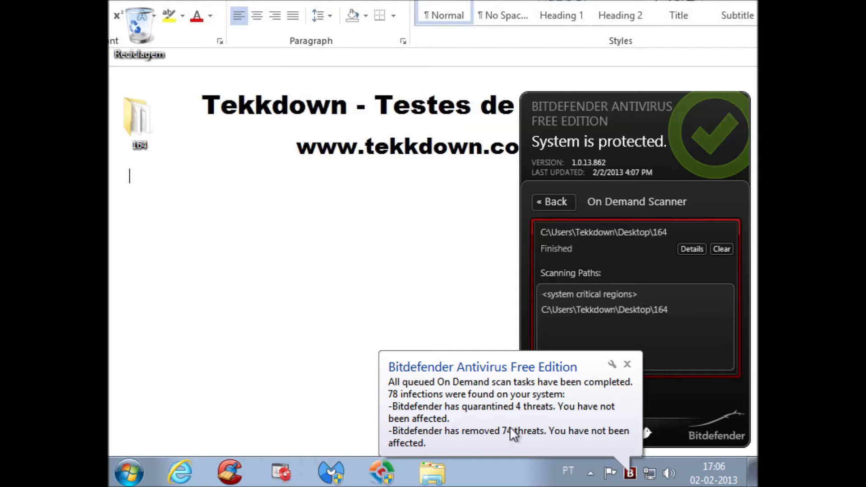
left_click(627, 364)
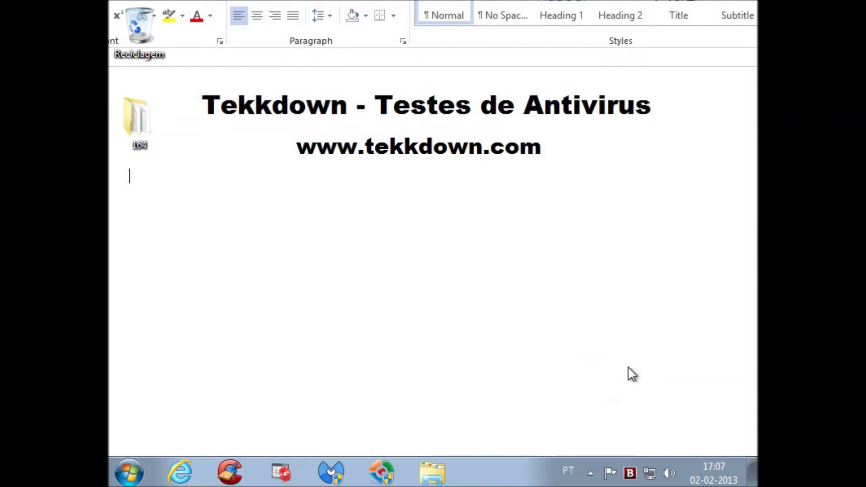
- Review Bitdefender's quarantined files and its pending cleanup list
left_click(630, 472)
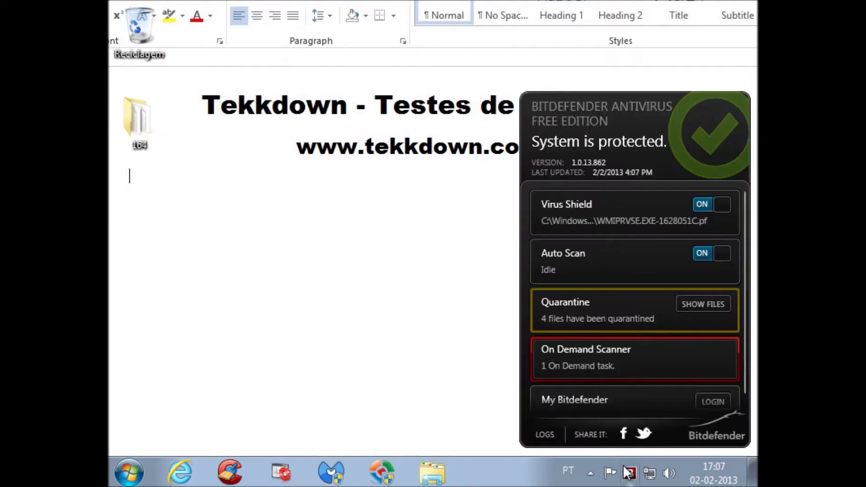
left_click(706, 307)
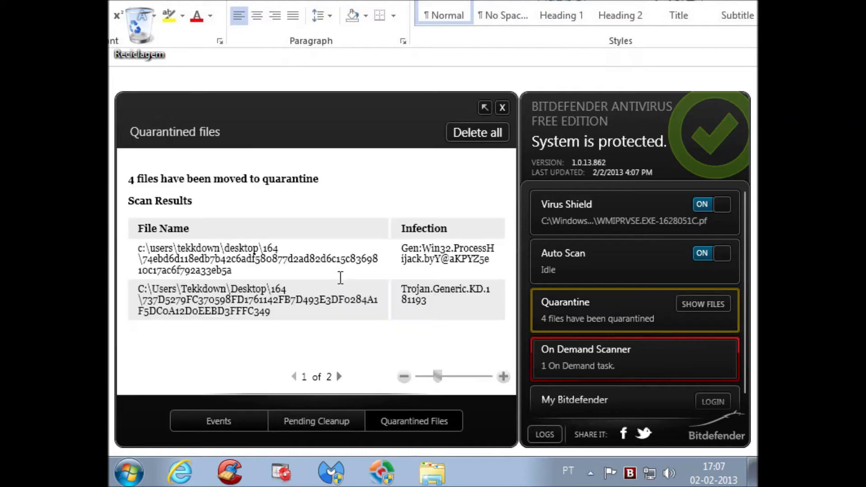
left_click(348, 419)
- Examine the details of the finished on-demand scan of the 164 folder, paging through the infections and the action taken on each file
left_click(618, 364)
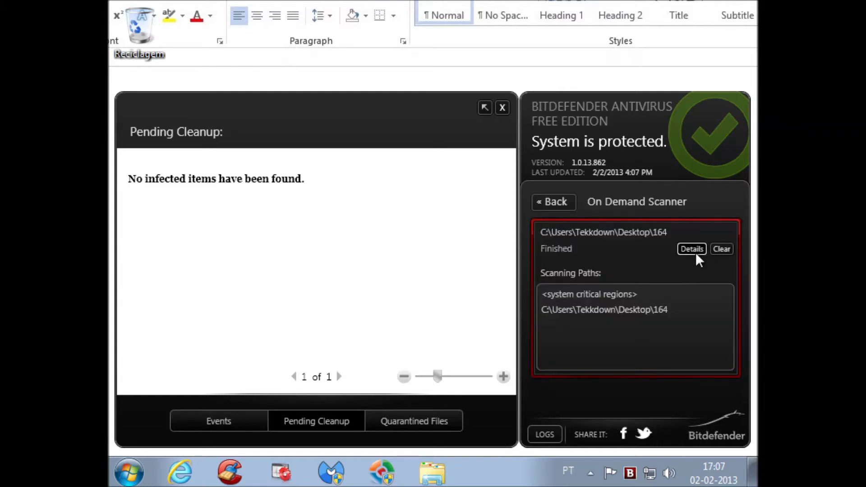
left_click(696, 251)
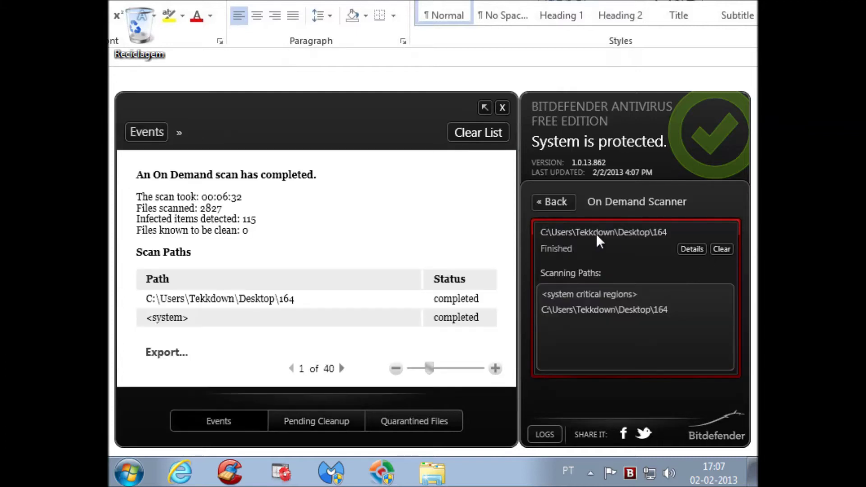
left_click(495, 369)
left_click(407, 367)
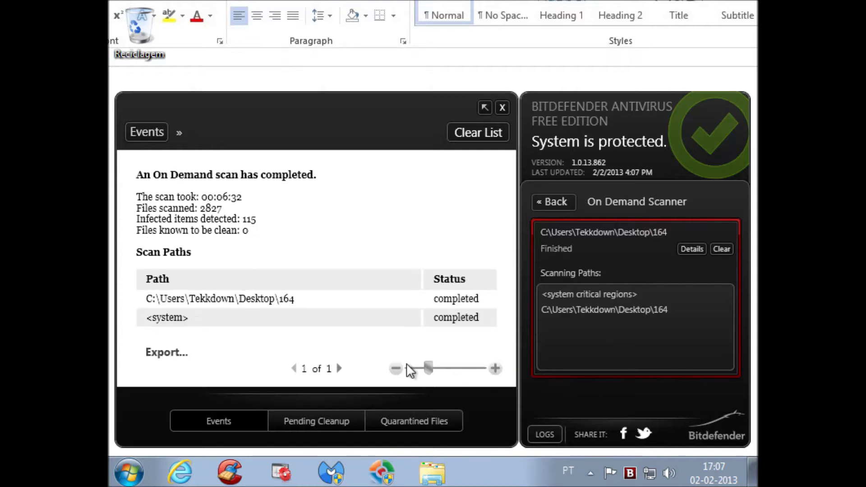
left_click(343, 369)
left_click(343, 369)
left_click(342, 370)
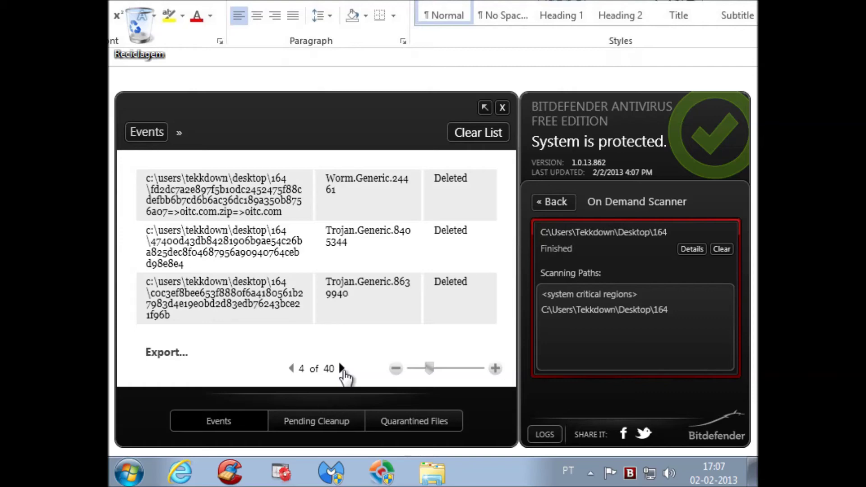
left_click(291, 369)
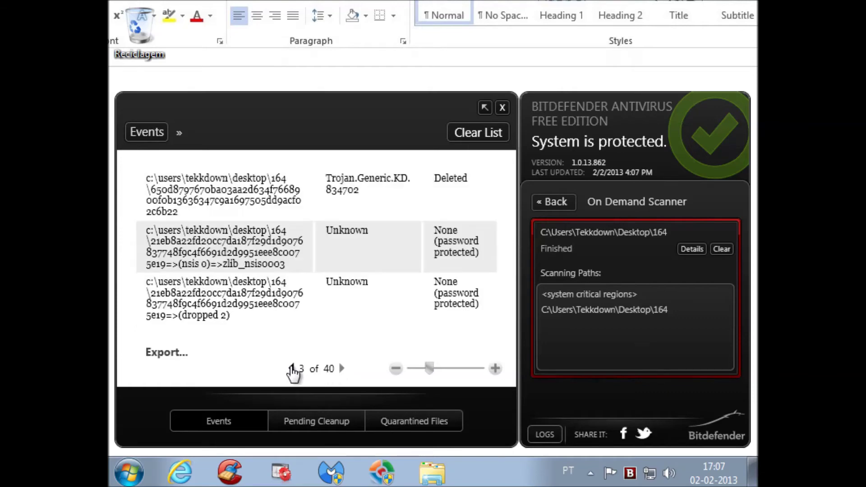
left_click(343, 369)
left_click(343, 369)
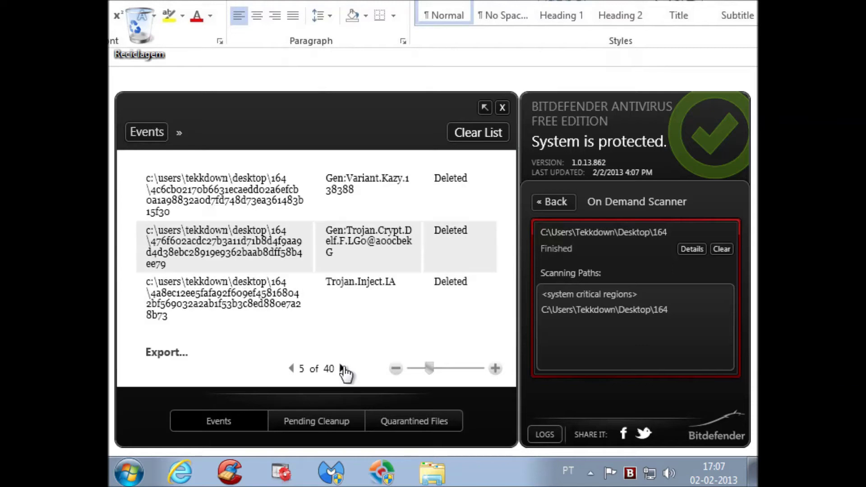
left_click(343, 369)
left_click(342, 369)
left_click(342, 369)
left_click(343, 369)
left_click(343, 369)
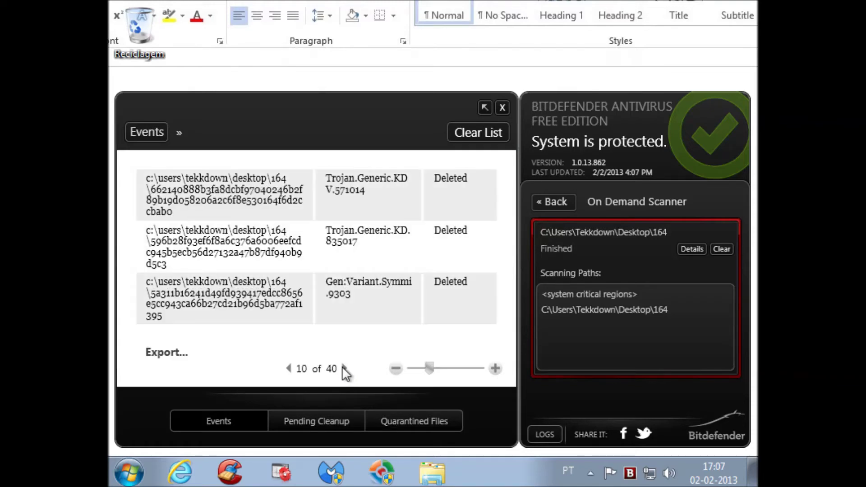
left_click(345, 368)
left_click(345, 368)
left_click(344, 368)
left_click(345, 369)
left_click(344, 368)
left_click(345, 369)
double_click(344, 369)
left_click(344, 369)
double_click(344, 369)
double_click(345, 369)
double_click(345, 369)
left_click(344, 369)
left_click(344, 369)
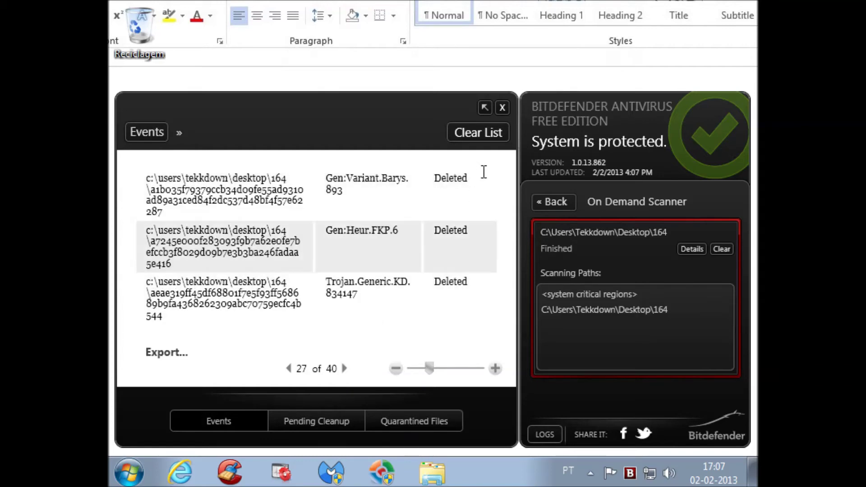
- Close the scan report, clear the finished on-demand scan task and dismiss the Bitdefender window
left_click(502, 109)
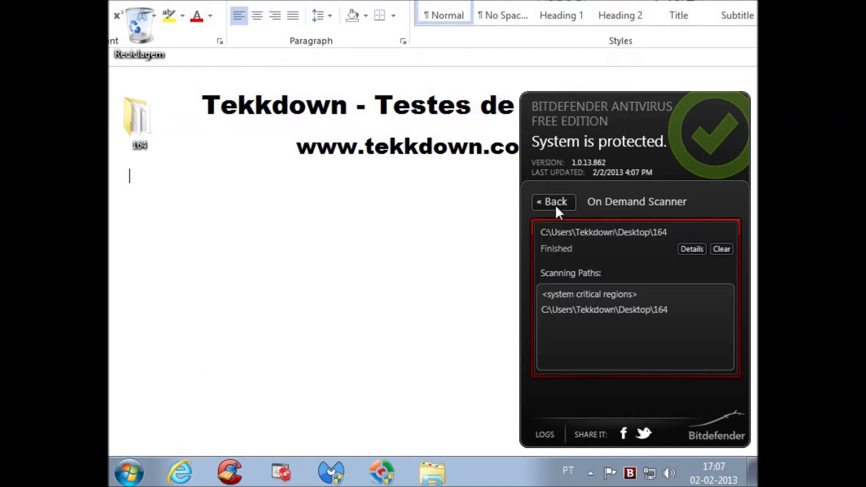
left_click(721, 248)
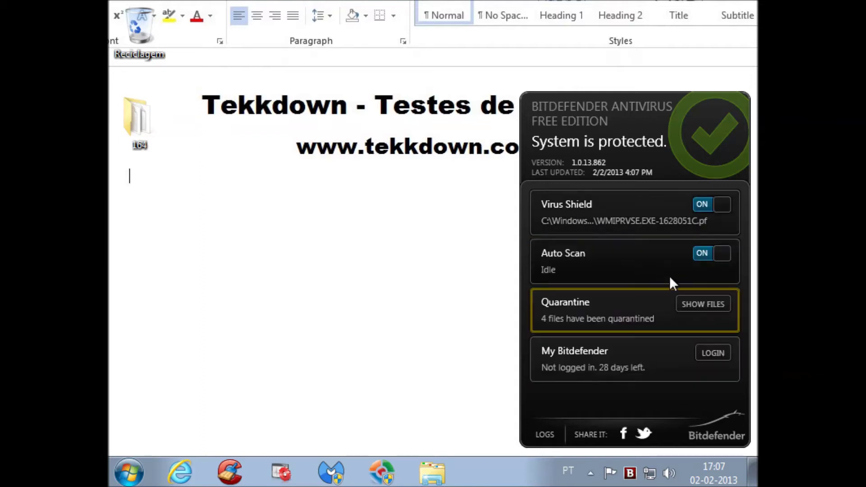
left_click(383, 141)
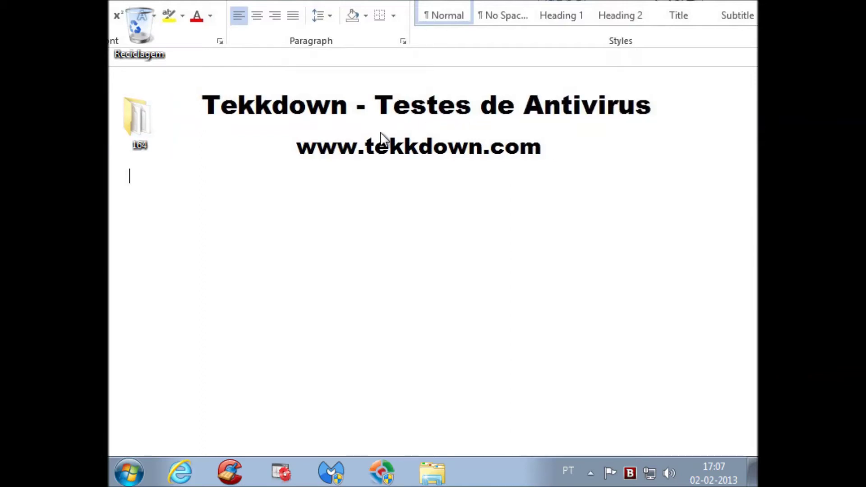
- Check in the 164 folder's properties how many files remain after the scan
left_click(149, 134)
right_click(149, 133)
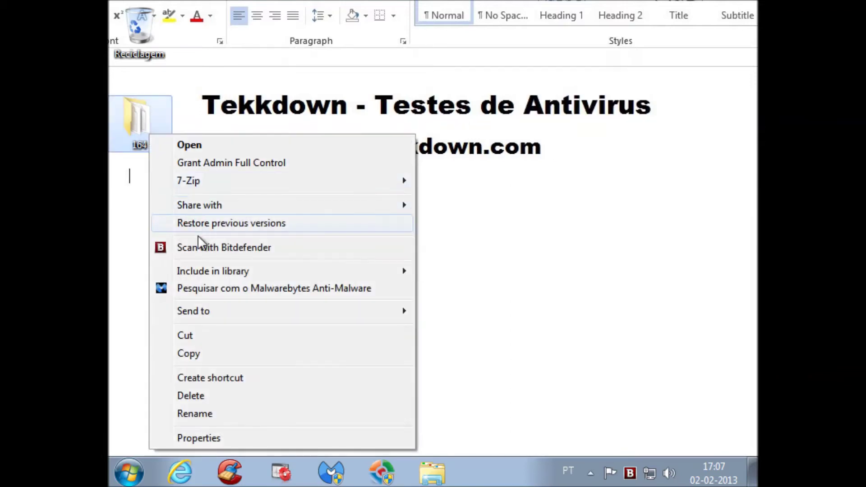
left_click(226, 437)
- Calculate the detection rate in Calculator as 164 - 27 * 100 / 164, keeping the folder properties in view
left_click(128, 473)
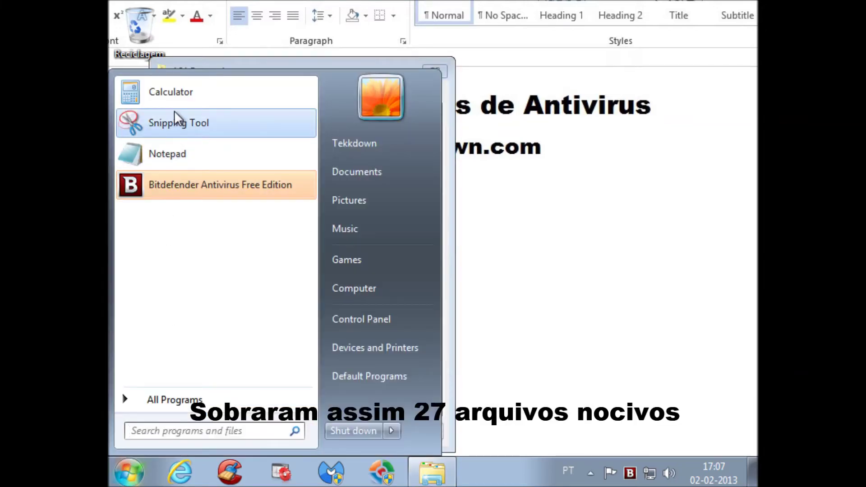
left_click(178, 95)
left_click_drag(229, 56, 614, 112)
type("164 ")
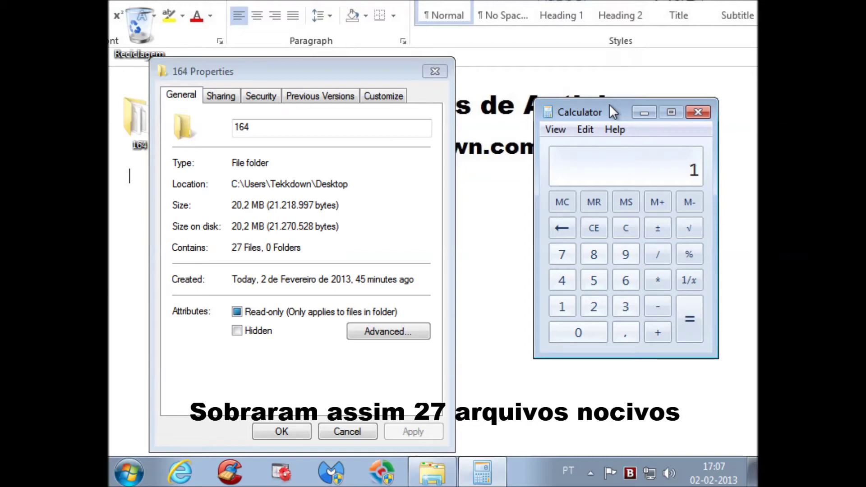
type("- 27 ")
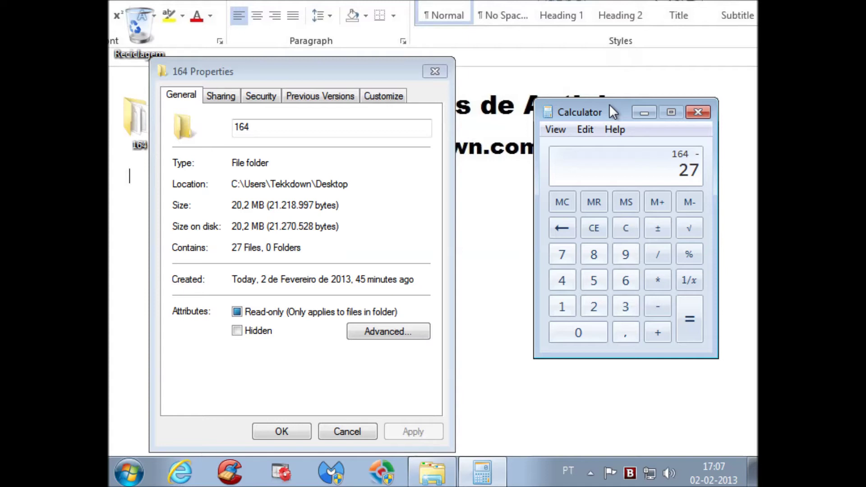
type("* 100 ")
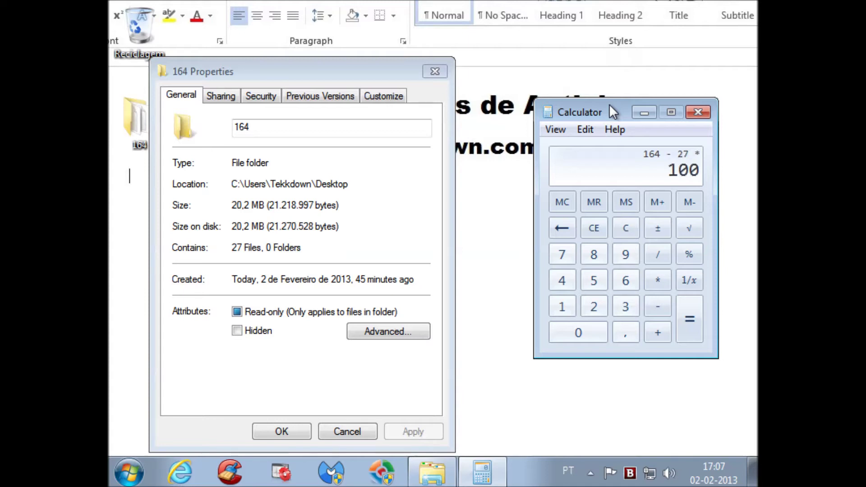
type("/ 164")
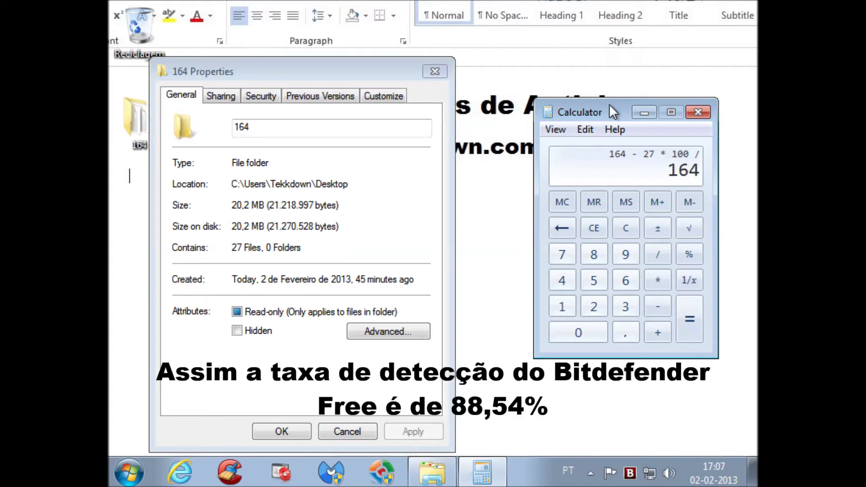
key("Return")
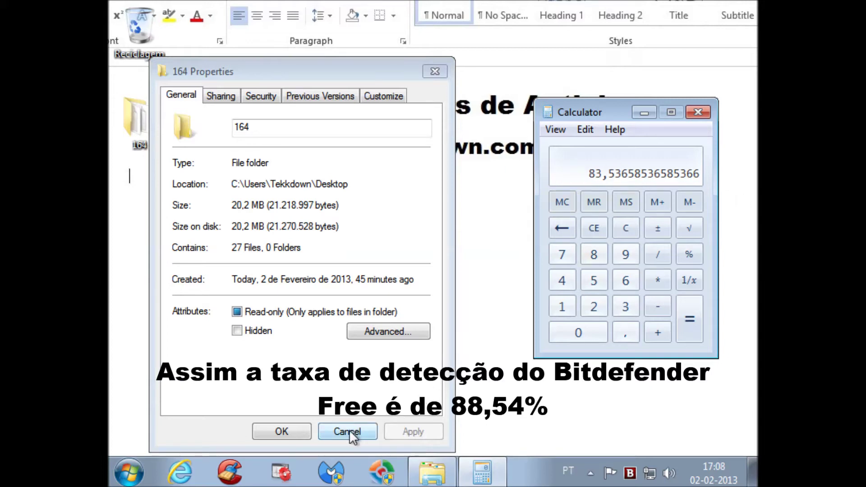
- Close the folder properties and Calculator, and open the 164 folder docked to half of the screen
left_click(436, 71)
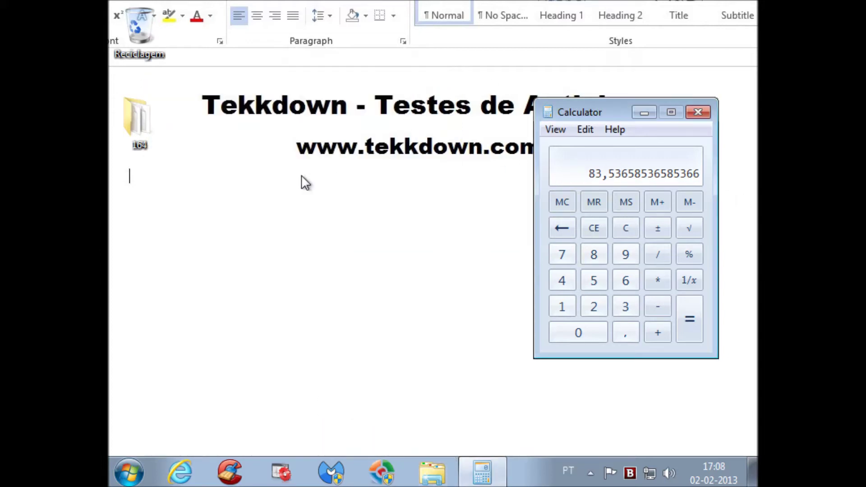
double_click(126, 112)
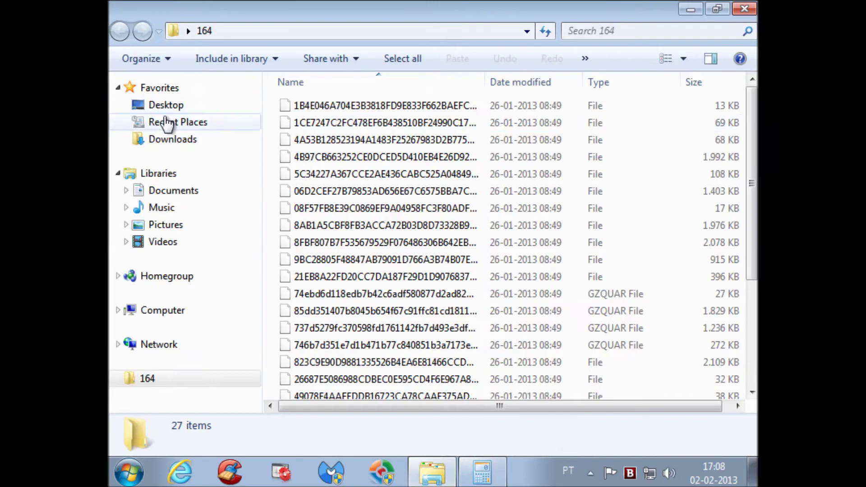
left_click_drag(548, 8, 108, 22)
left_click(698, 112)
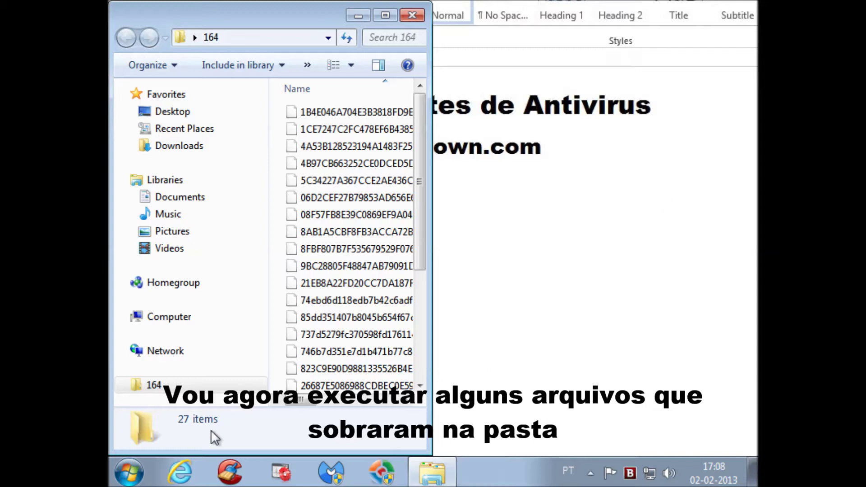
- Start COMODO KillSwitch with administrator permission and dock the resized 164 folder window to half of the screen again
left_click_drag(429, 308, 540, 310)
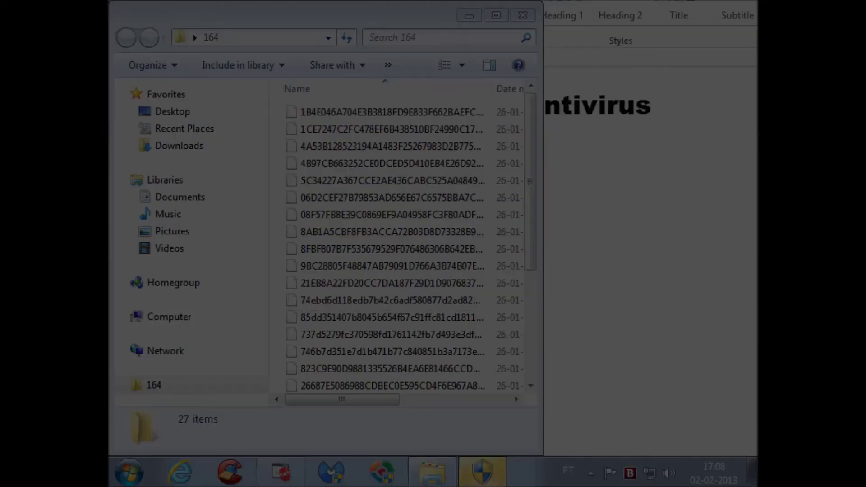
left_click(511, 255)
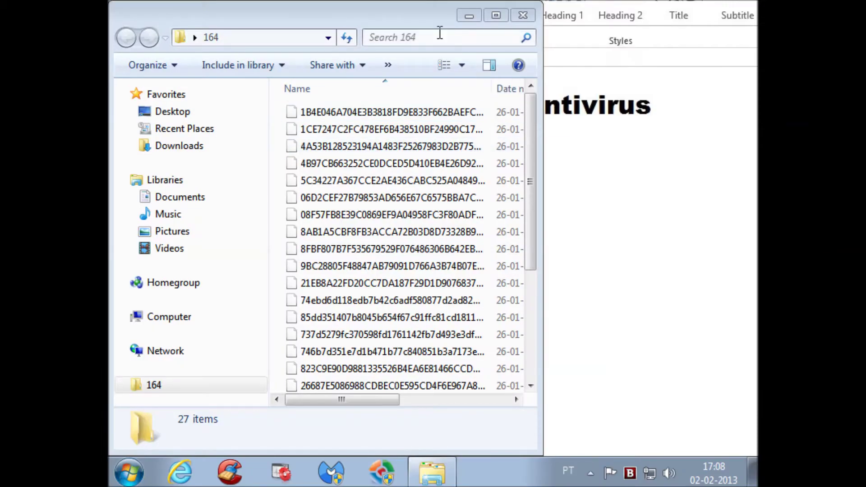
double_click(424, 15)
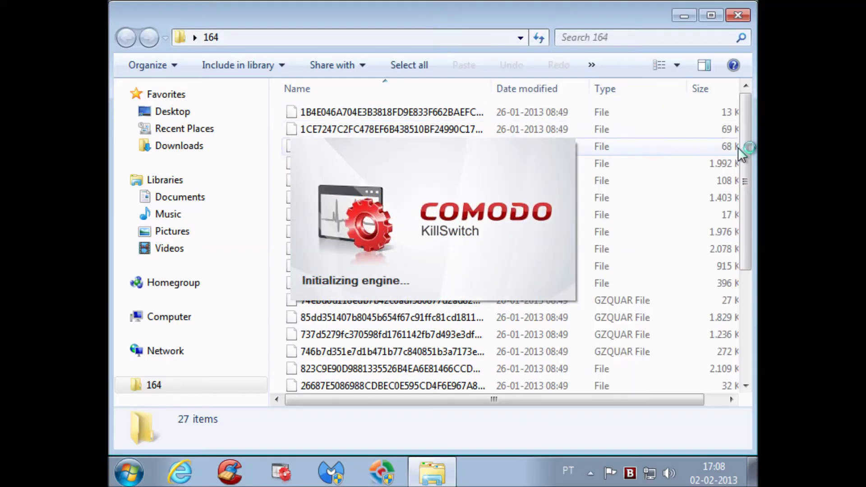
left_click_drag(744, 150, 747, 259)
left_click_drag(746, 289, 738, 131)
left_click_drag(573, 22, 109, 14)
left_click(468, 31)
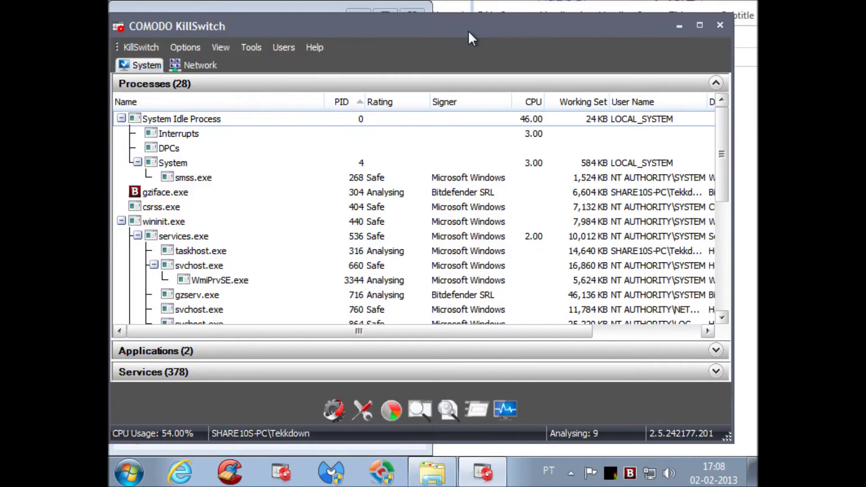
- Sort the KillSwitch process list by user name and then by signer, and hide the safe processes
left_click(646, 106)
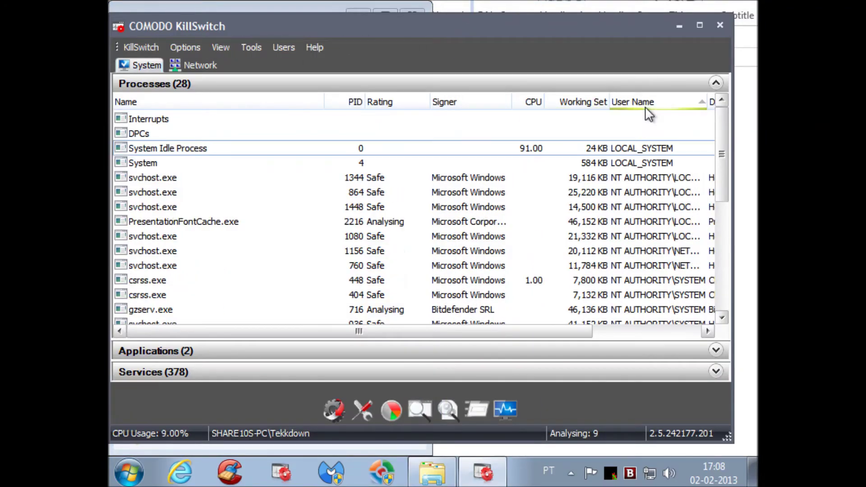
left_click(481, 102)
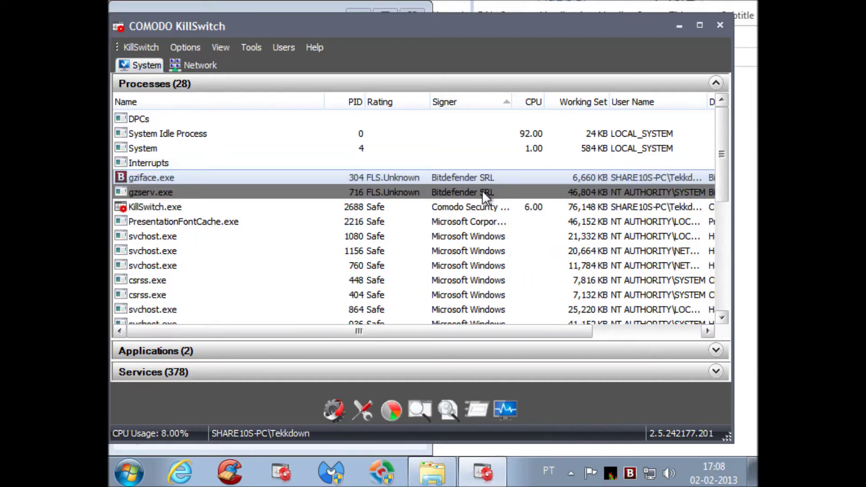
left_click(231, 49)
left_click(276, 103)
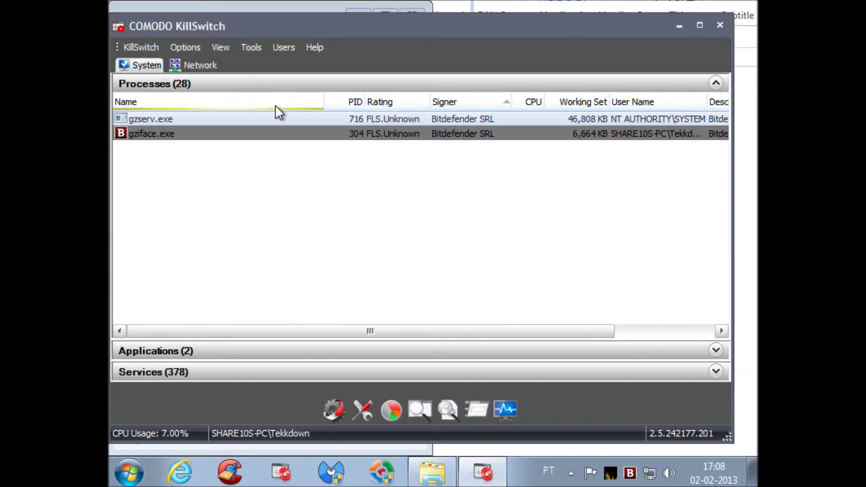
- Arrange the widened 164 folder window and the KillSwitch window side by side
left_click_drag(386, 37, 758, 29)
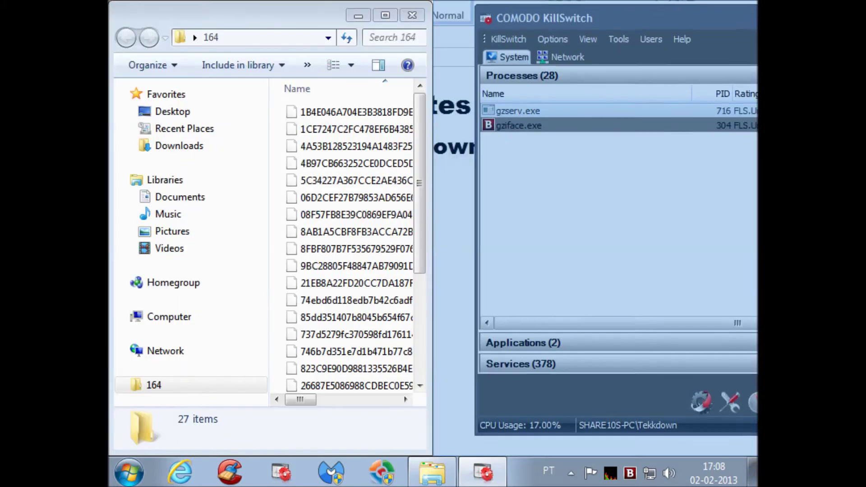
left_click_drag(432, 214, 517, 215)
left_click_drag(407, 255, 511, 242)
- Append .exe to the name of the sample starting with 1B4E046A in the 164 folder and run it
left_click(421, 115)
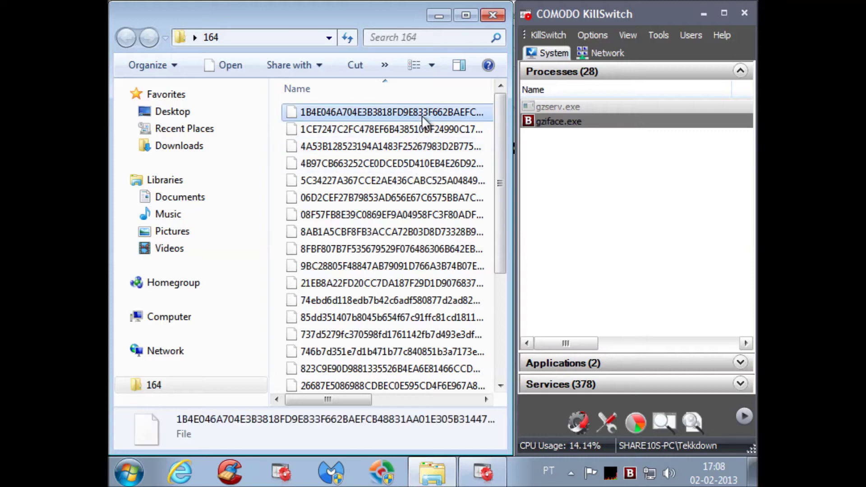
left_click(421, 115)
key("End")
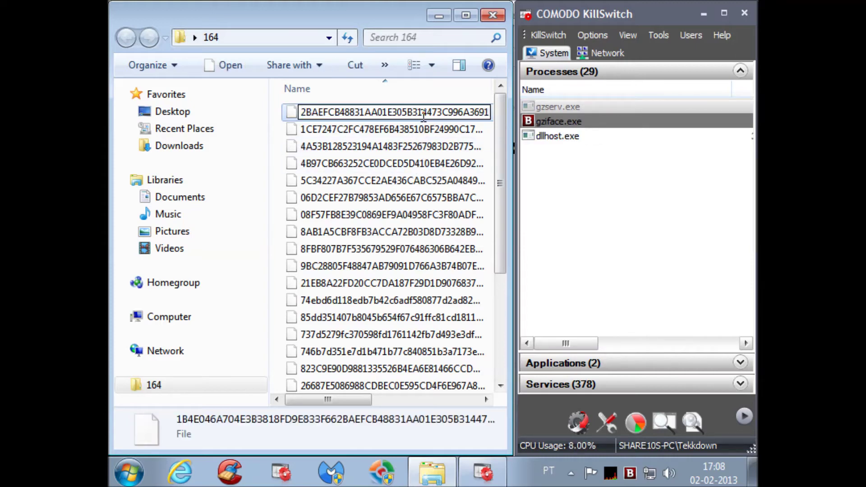
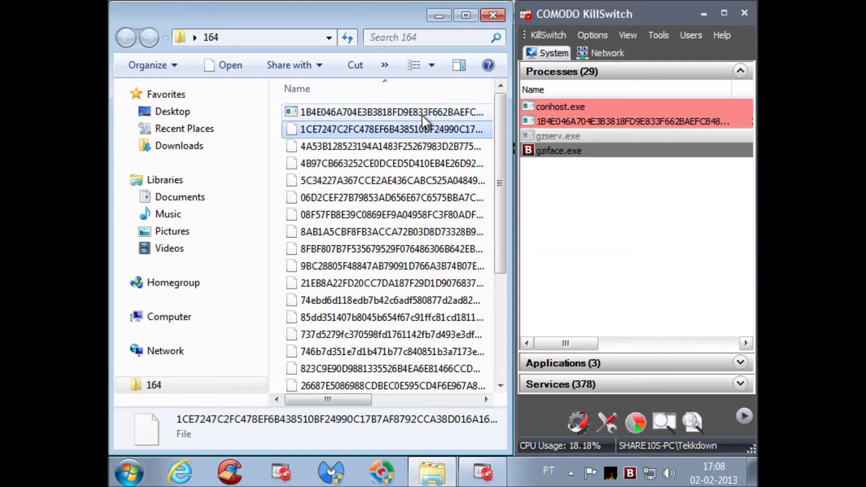
- Append .exe to the name of the sample starting with 1CE7247C, run it and close the Notepad window it opens
key("F2")
key("End")
type(".exe")
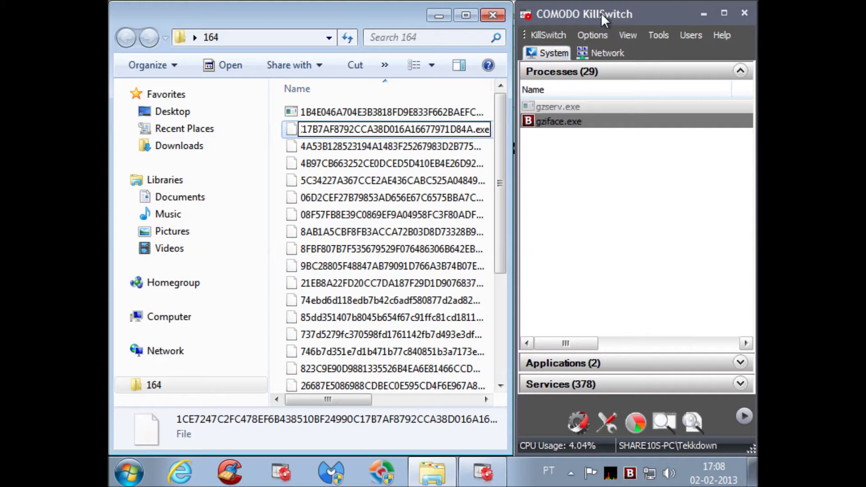
key("Return")
key("Return")
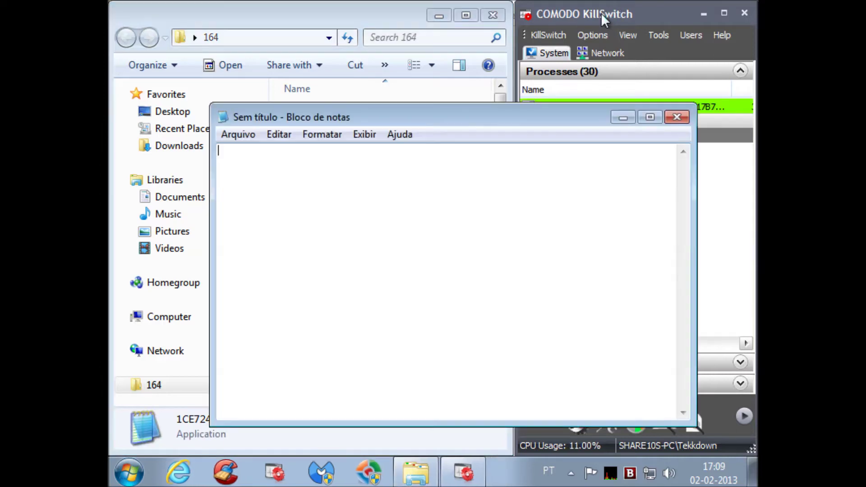
left_click(677, 117)
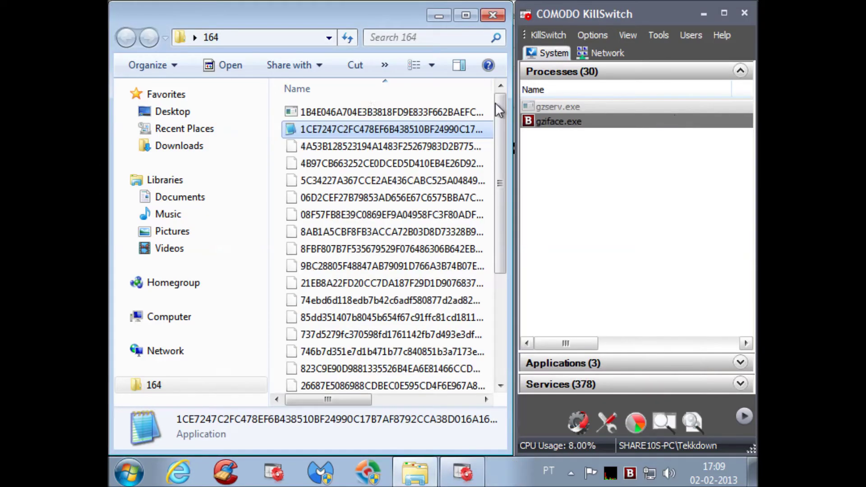
- Append .exe to the name of the sample starting with 4A53B128, run it and dismiss its error dialog
left_click(346, 148)
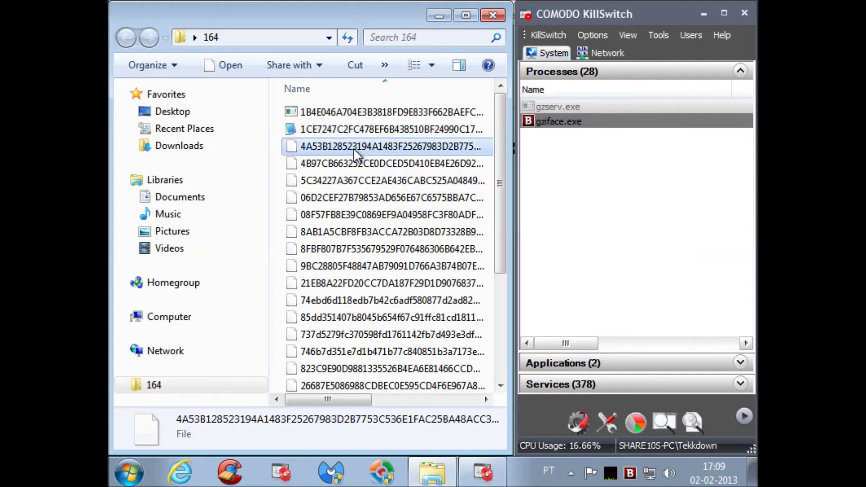
key("F2")
key("End")
type(".exe")
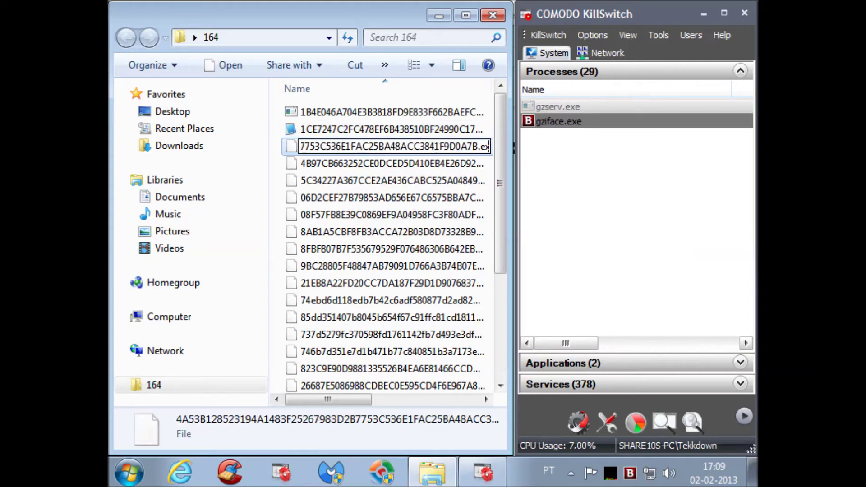
key("Return")
double_click(353, 148)
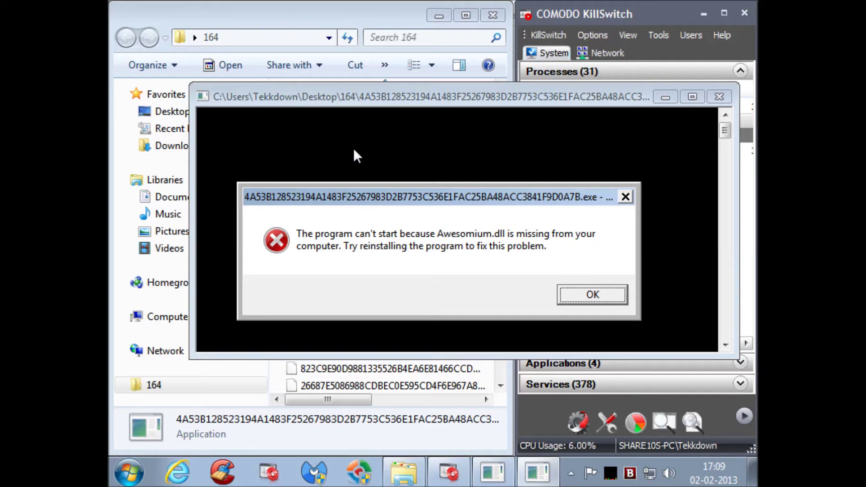
key("Return")
- Append .exe to the name of the sample starting with 4B97CB66 and run it with administrator permission
left_click(379, 162)
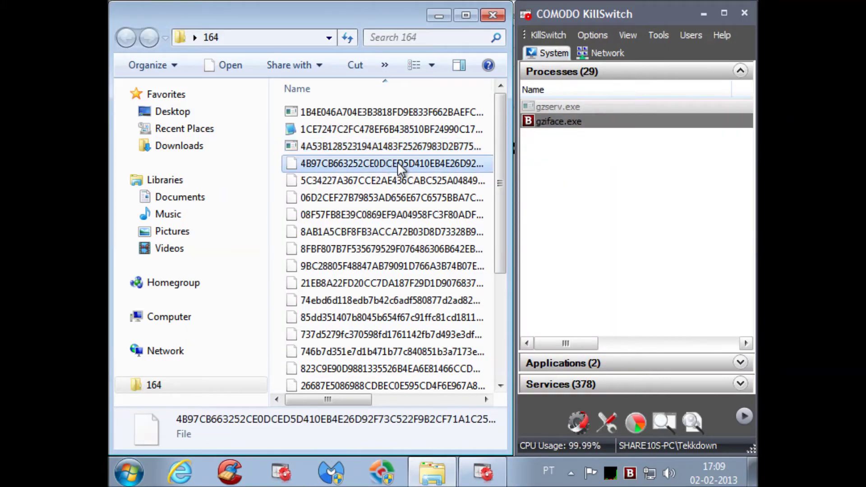
key("F2")
key("End")
type(".exe")
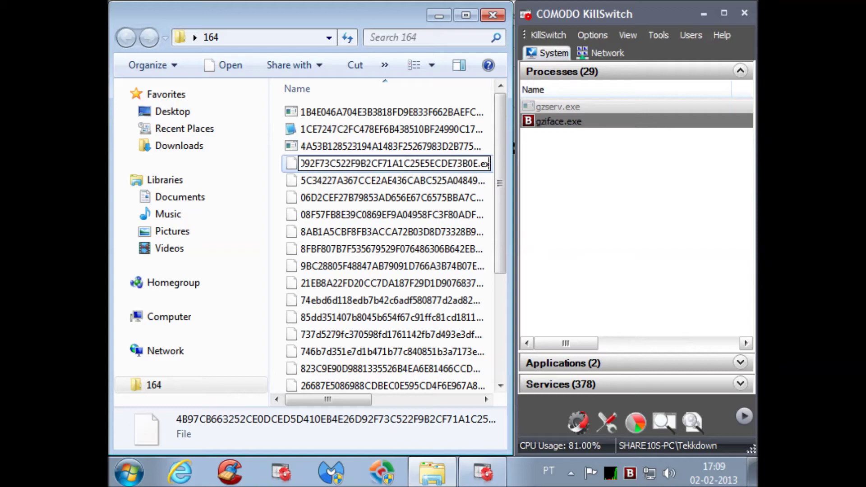
key("Return")
key("Return")
key("Left")
key("Return")
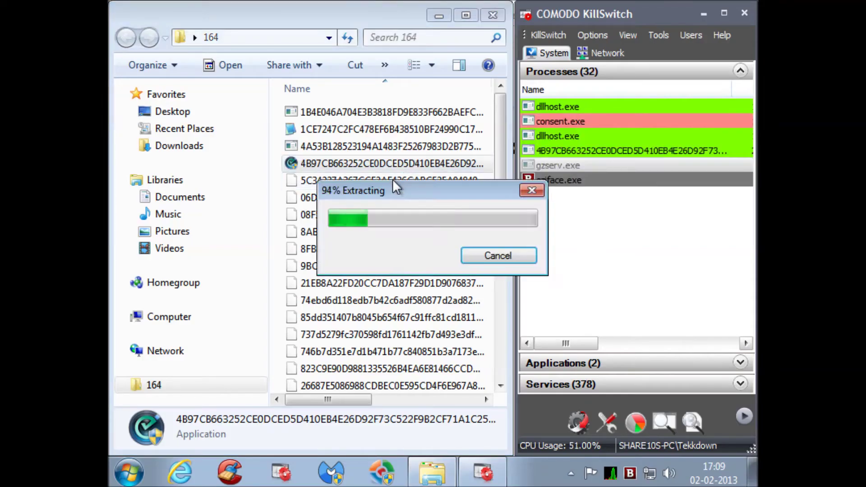
- Append .exe to the name of the sample starting with 5C34227A and run it
left_click(392, 181)
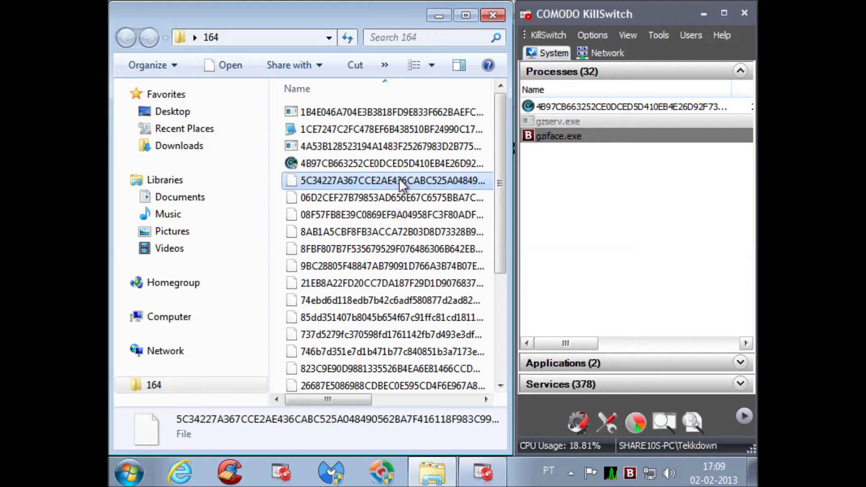
key("F2")
key("End")
type(".exe")
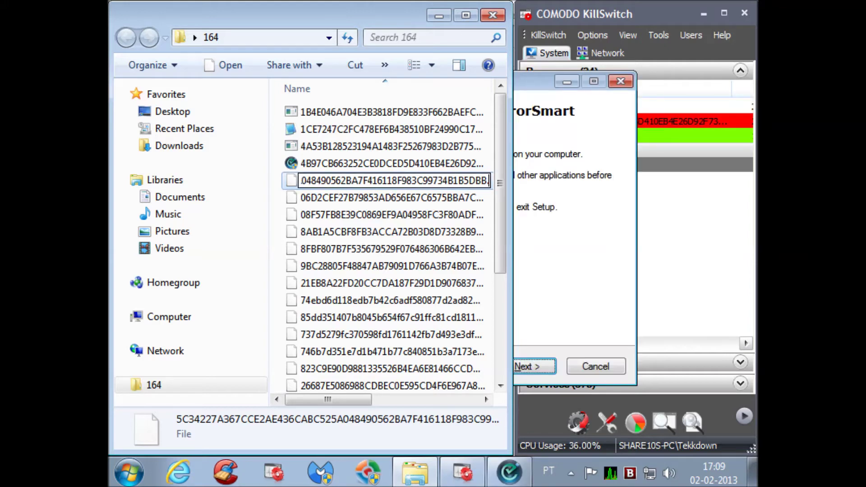
key("Return")
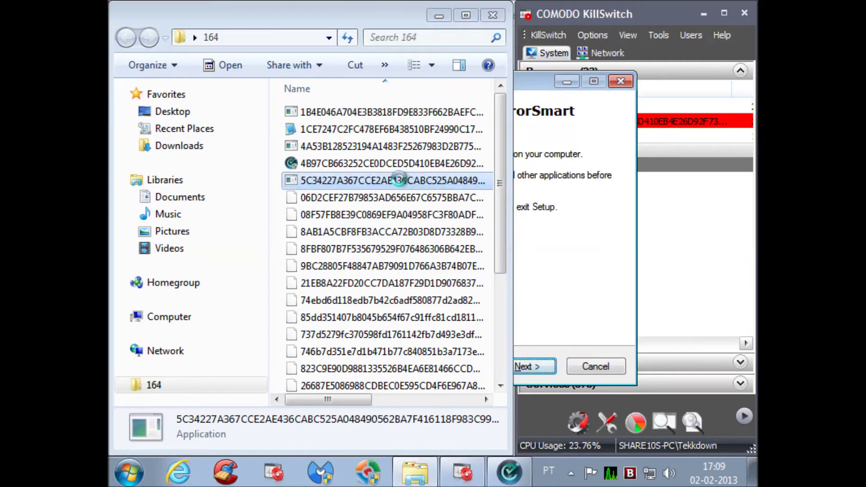
double_click(399, 178)
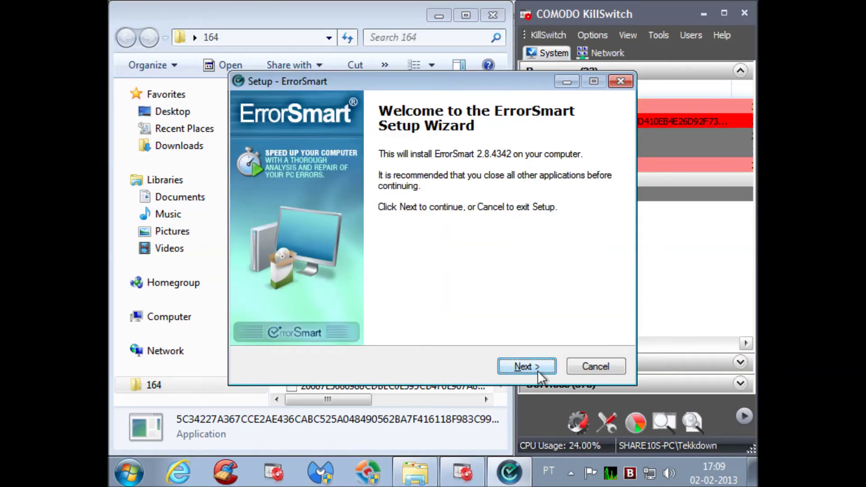
- Install ErrorSmart with the default options, finish setup with Launch ErrorSmart enabled and dismiss the error dialog
left_click(526, 367)
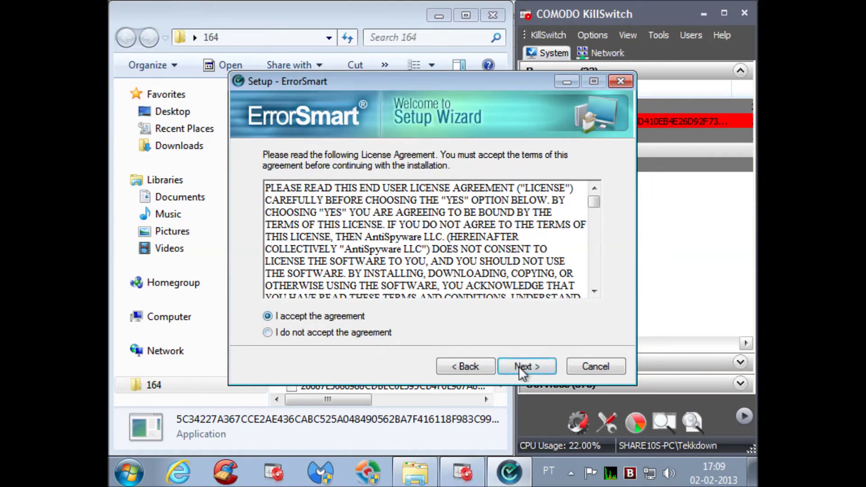
left_click(524, 367)
left_click(524, 367)
left_click(525, 367)
left_click(527, 368)
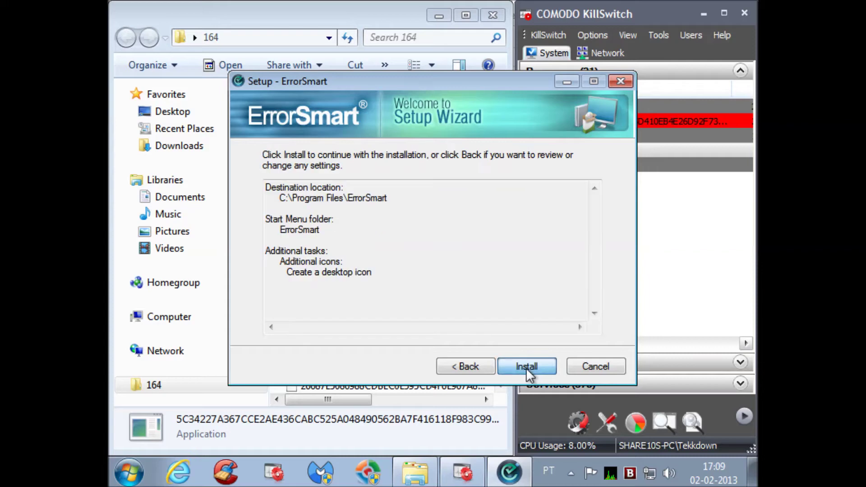
left_click(527, 366)
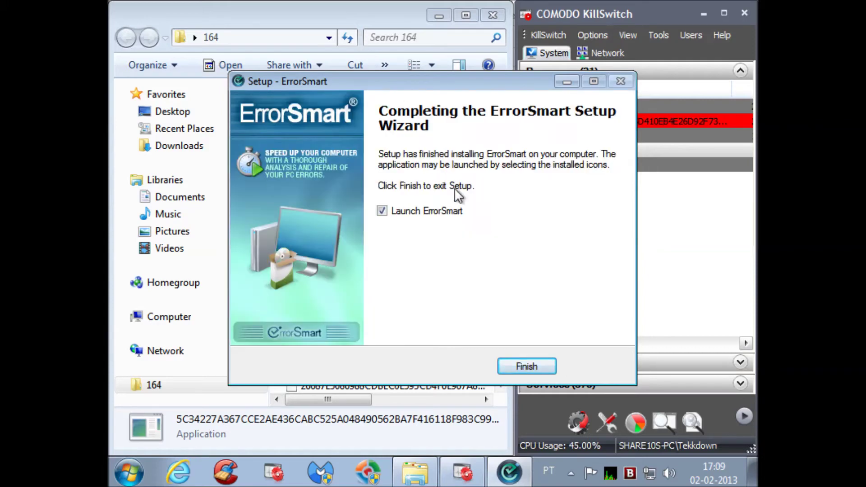
left_click(526, 366)
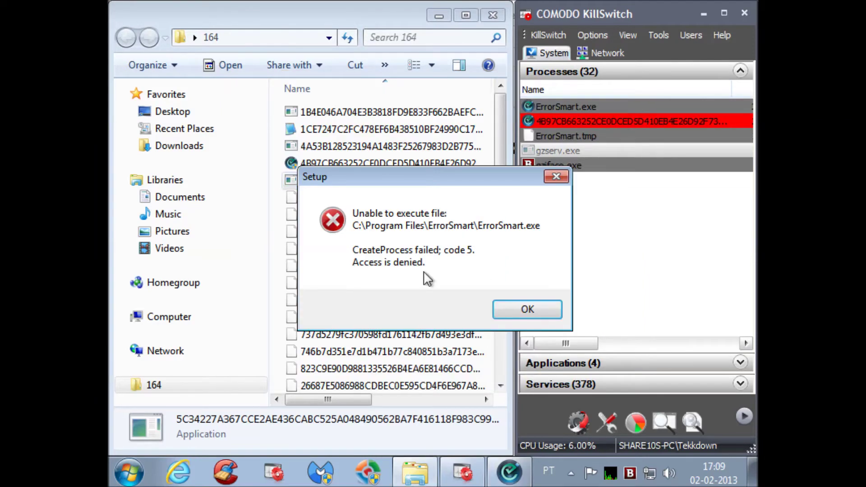
left_click(519, 310)
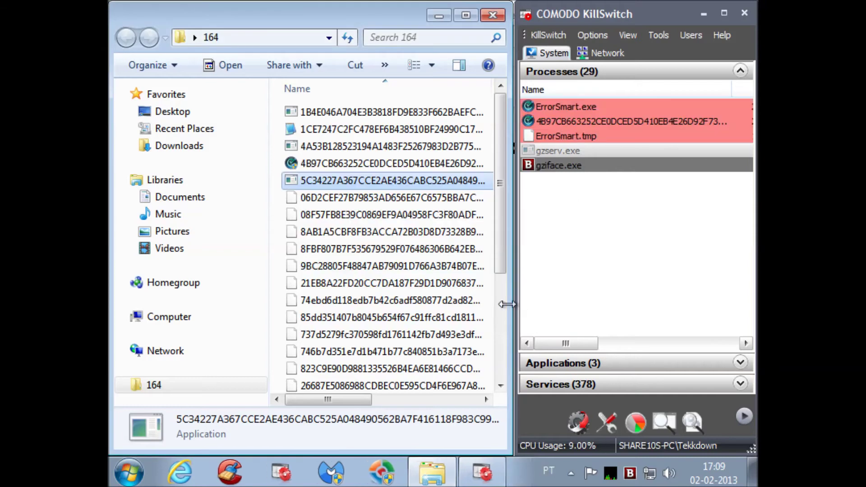
- Append .exe to the name of the sample starting with 06D2CEF2 and run it
left_click(387, 199)
left_click(392, 196)
key("End")
type(".exe")
key("Return")
double_click(392, 196)
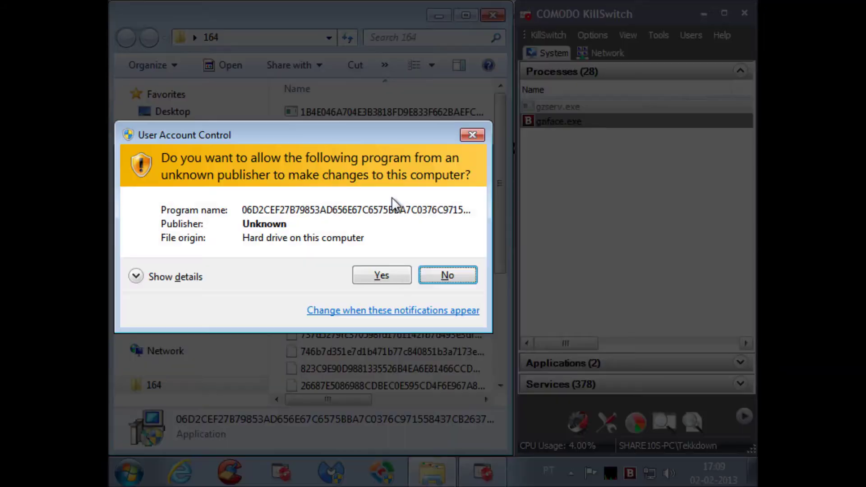
- Allow the radiator repair setup, install its screen saver to C:\Windows\ and close the Screen Saver Settings
left_click(394, 273)
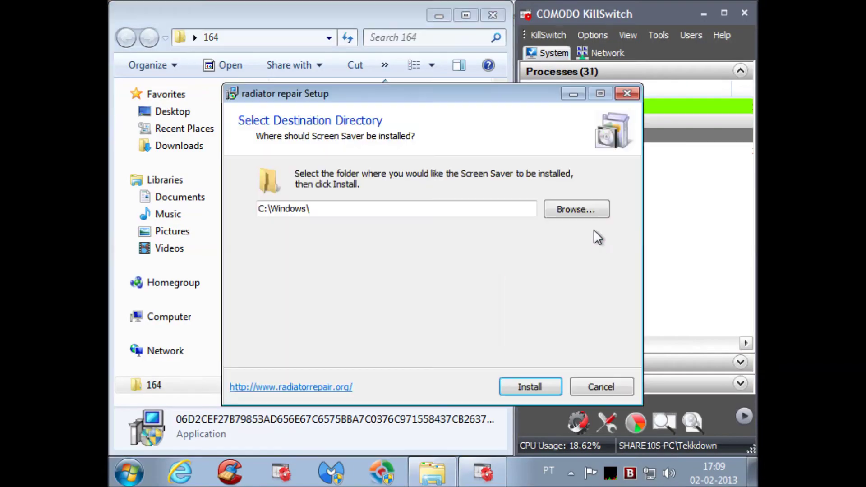
left_click(529, 395)
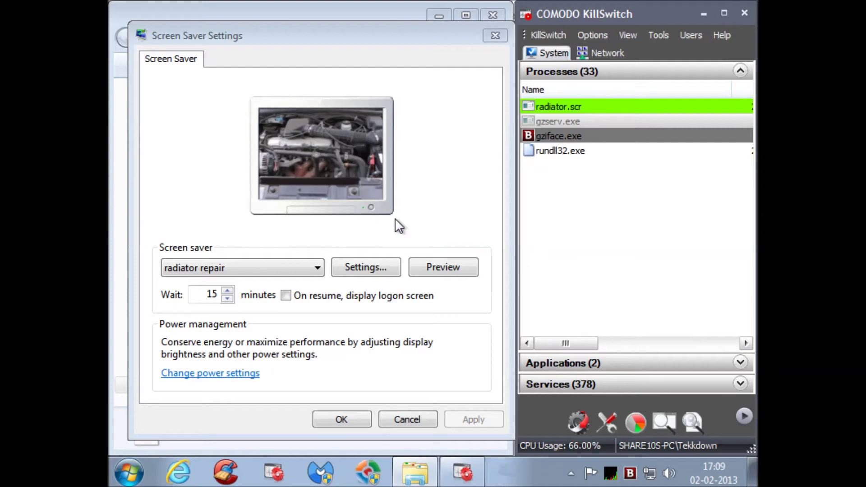
left_click(495, 36)
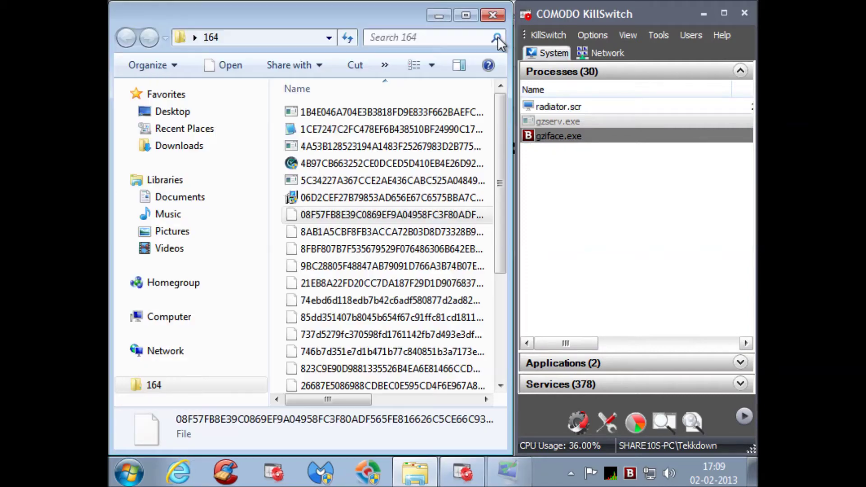
- Append .exe to the name of the sample starting with 08F57FB8 and run it
left_click(450, 215)
key("End")
type(".exe")
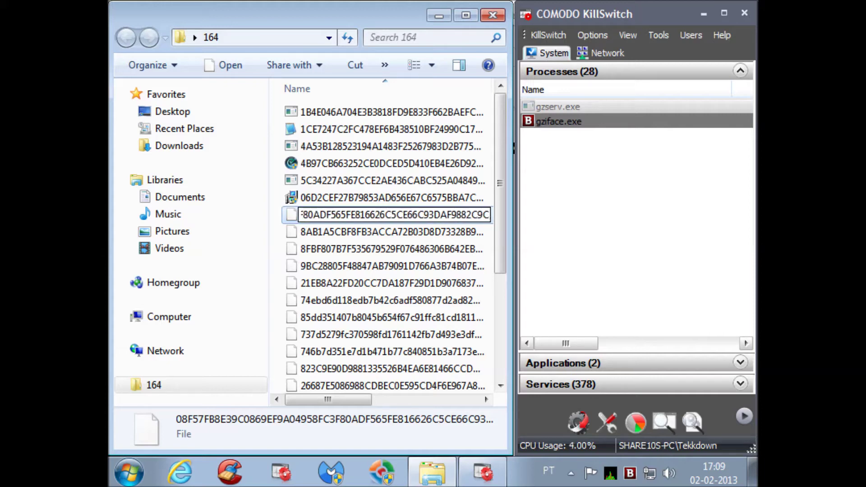
key("Return")
double_click(451, 216)
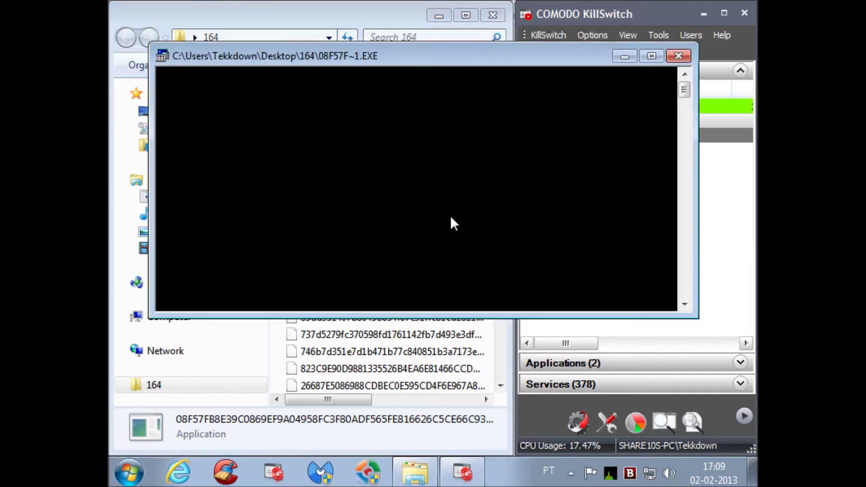
- Append .exe to the name of the sample starting with 9BC28805 and run it
left_click(466, 356)
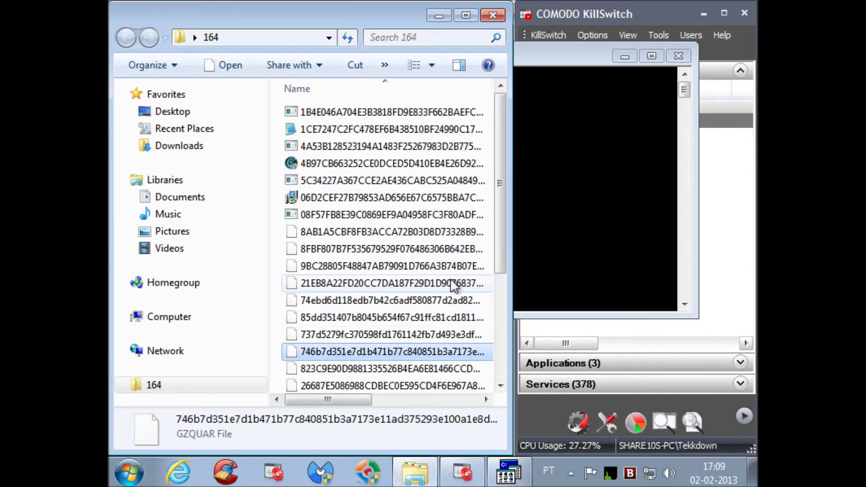
left_click(429, 266)
left_click(429, 266)
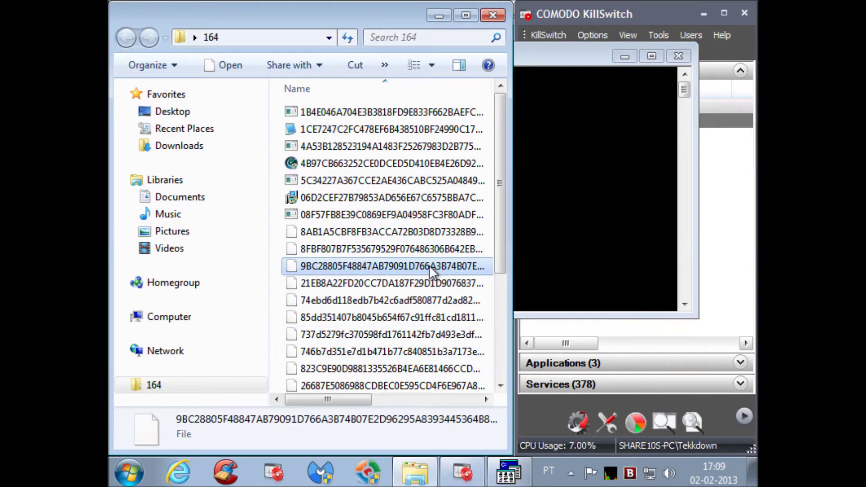
key("End")
type(".exe")
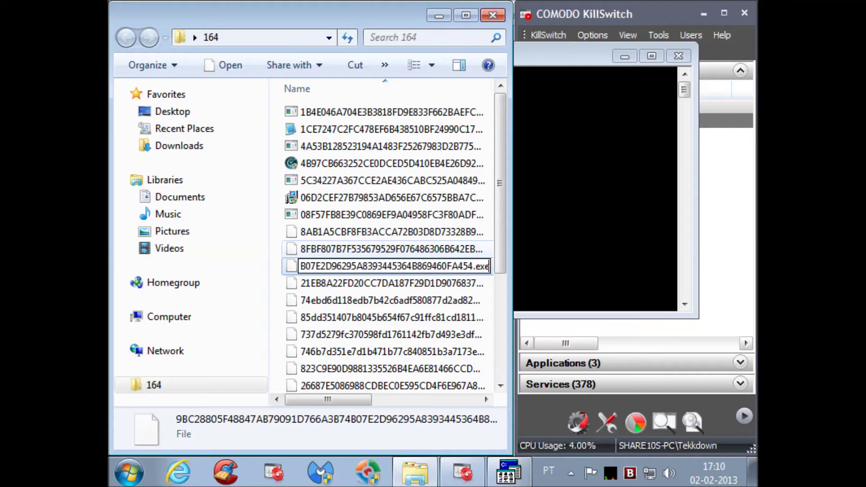
key("Return")
double_click(460, 266)
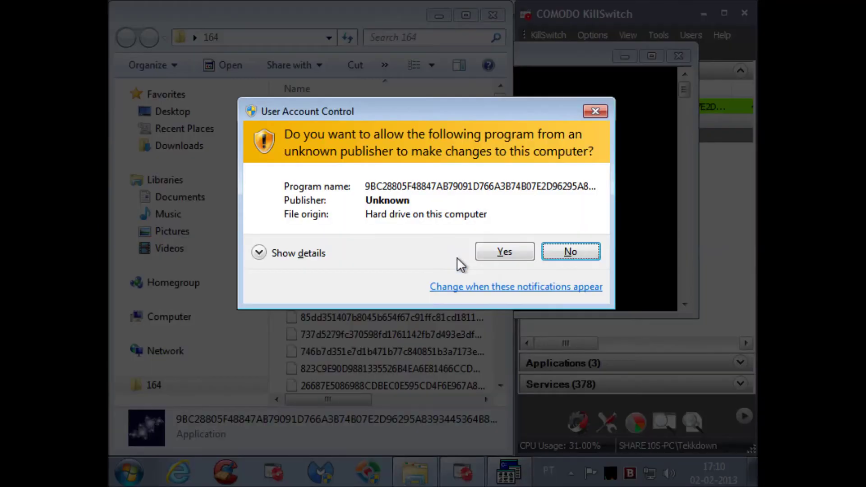
- Allow the Fractal Dragon Screensaver setup, complete its installation with the default options and close the browser window it opens
left_click(508, 250)
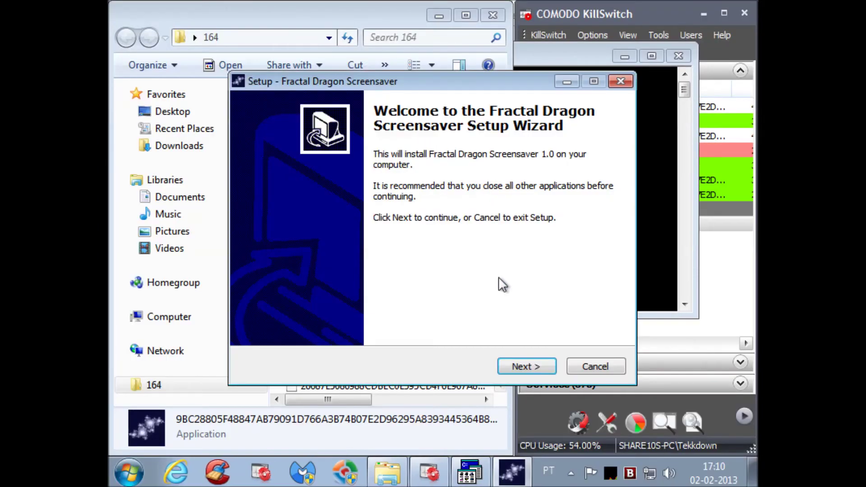
left_click(524, 372)
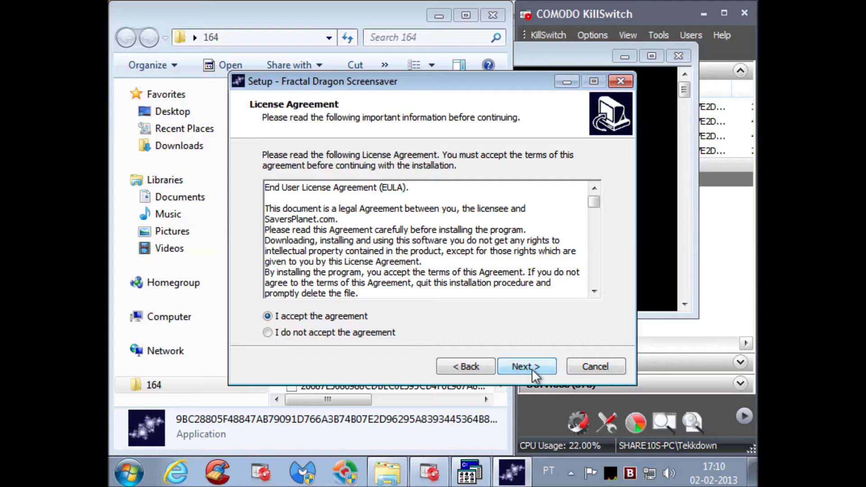
left_click(533, 370)
left_click(532, 369)
left_click(532, 370)
left_click(532, 369)
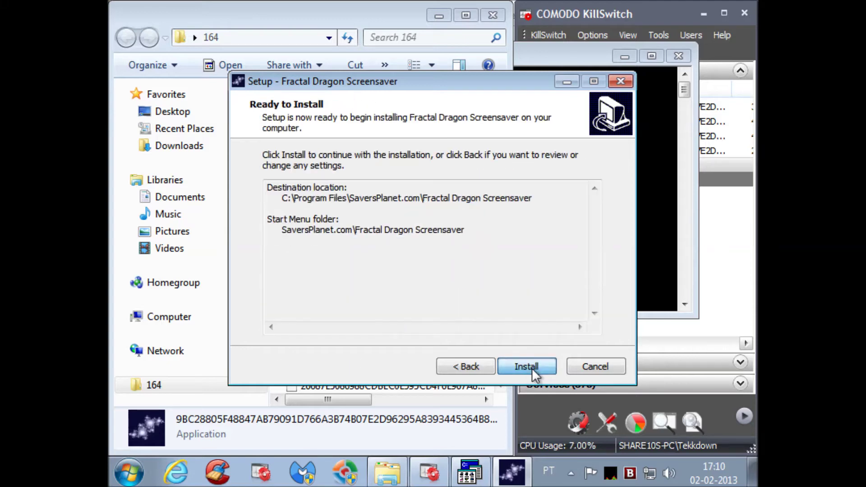
left_click(533, 368)
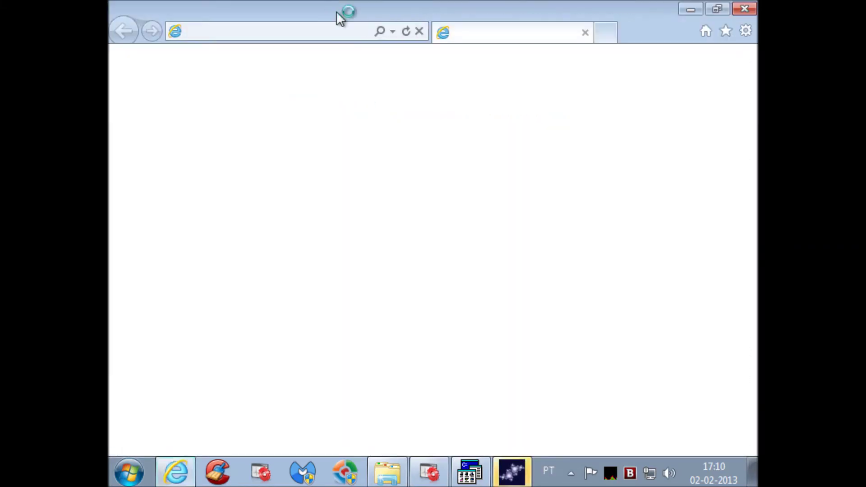
left_click(747, 14)
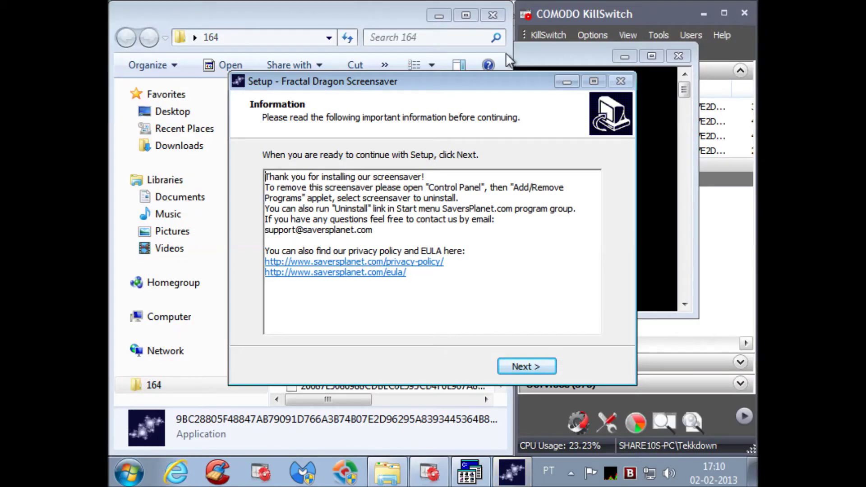
left_click(519, 368)
left_click(522, 366)
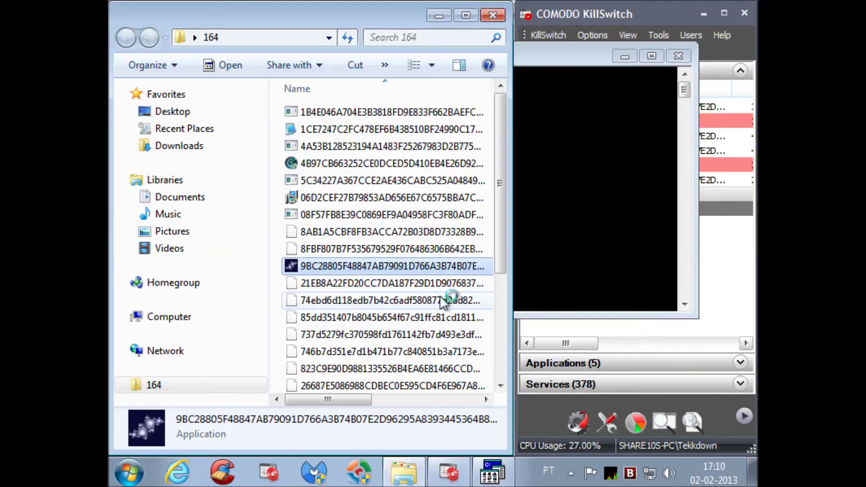
left_click(391, 318)
left_click(391, 318)
key("End")
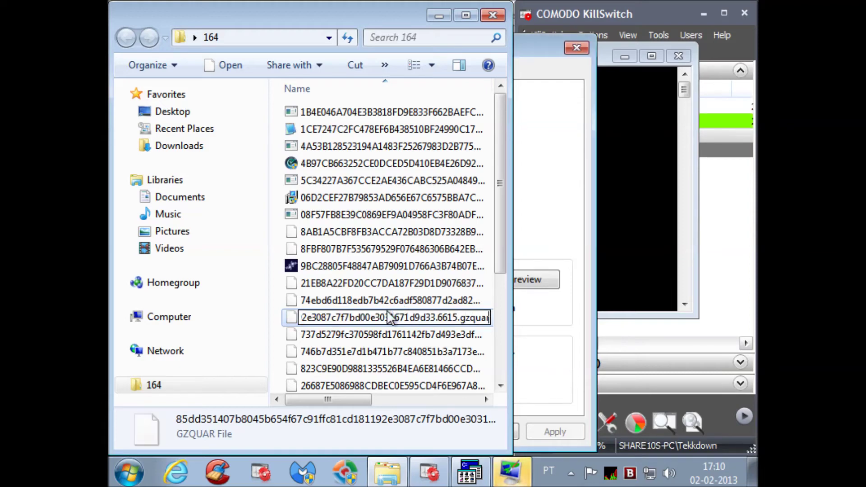
key("BackSpace")
key("BackSpace")
key("BackSpace")
key("BackSpace")
key("BackSpace")
key("BackSpace")
type("e.xe")
key("Return")
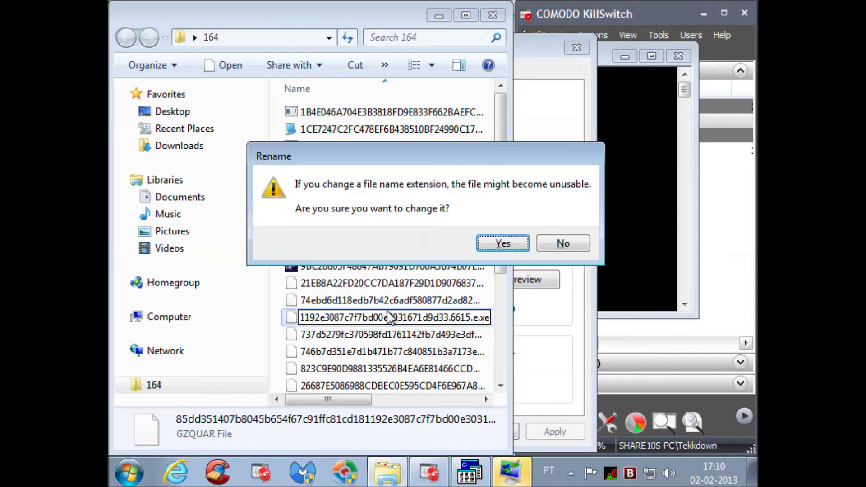
key("Return")
- Replace the .gzquar extension of the sample starting with 85dd3514 with .exe and try to run it, dismissing the error dialog
scroll(391, 318, "right", 2)
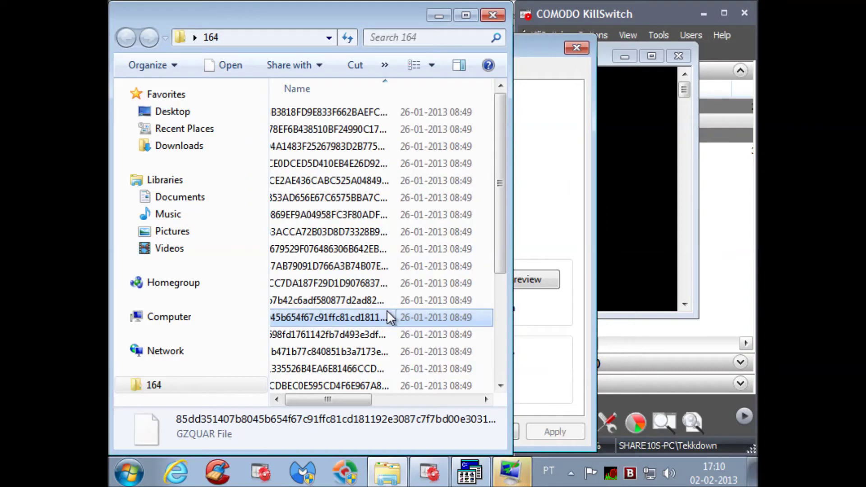
left_click(355, 318)
key("Right")
key("Right")
key("Right")
key("BackSpace")
key("BackSpace")
key("BackSpace")
key("BackSpace")
key("BackSpace")
key("BackSpace")
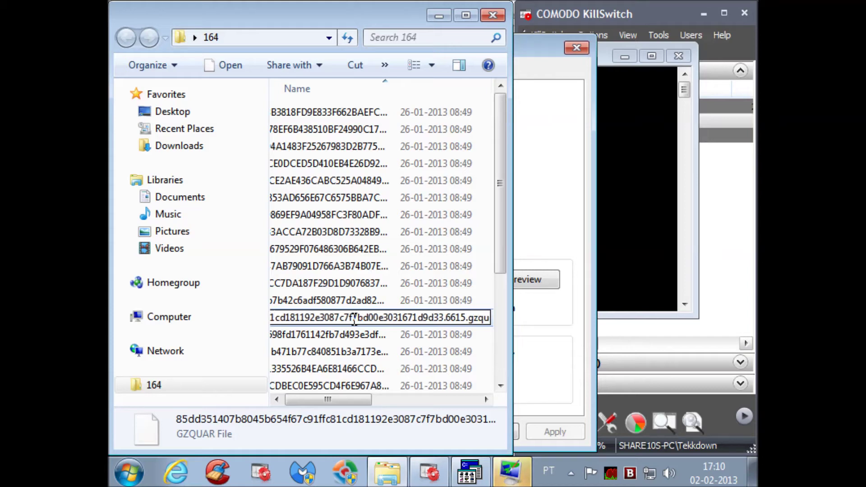
type("exe")
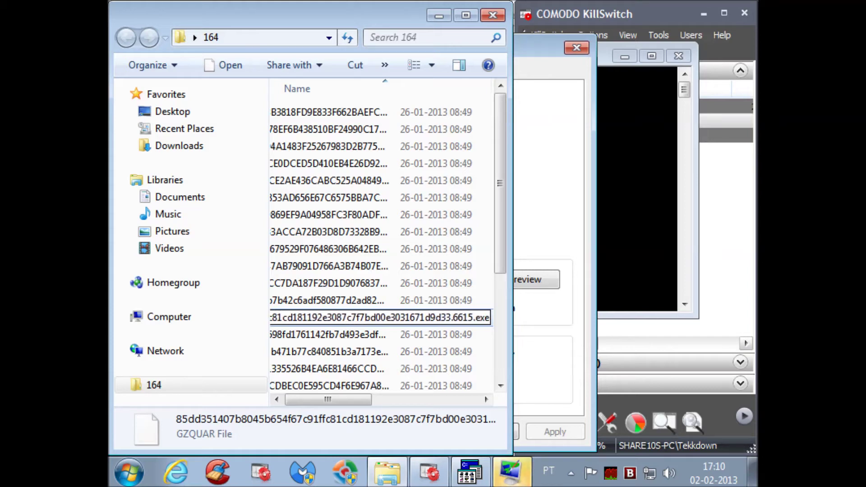
key("Return")
key("Return")
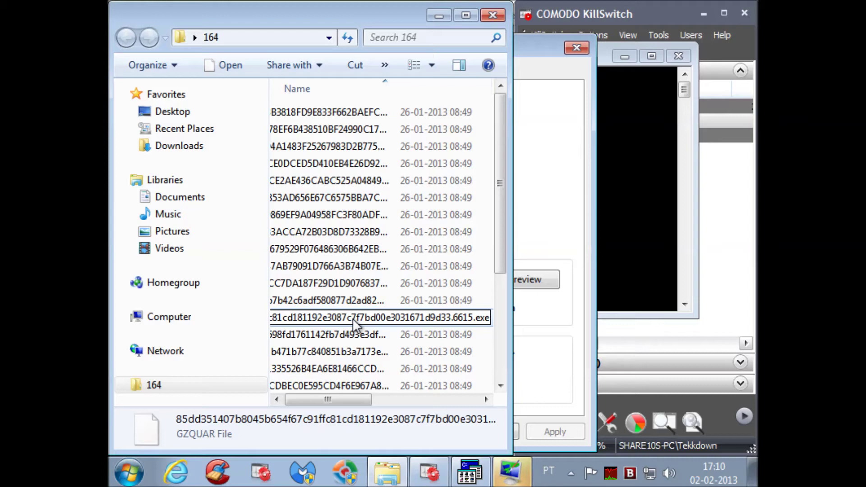
double_click(356, 318)
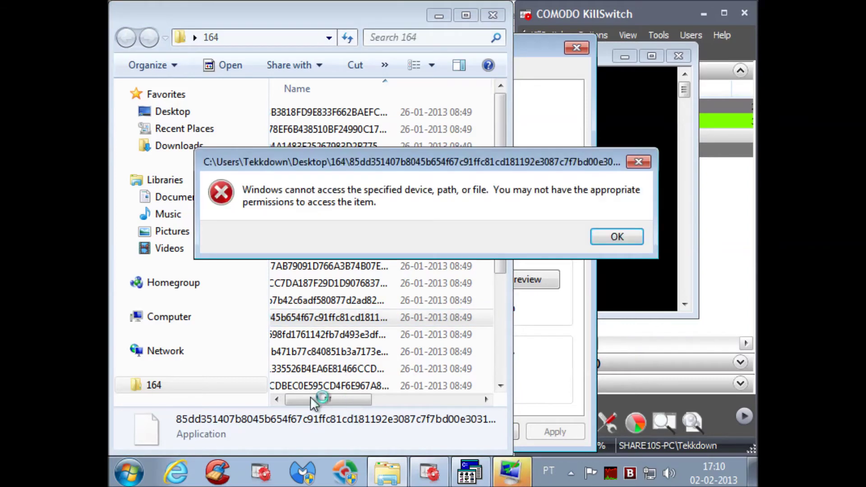
left_click(631, 237)
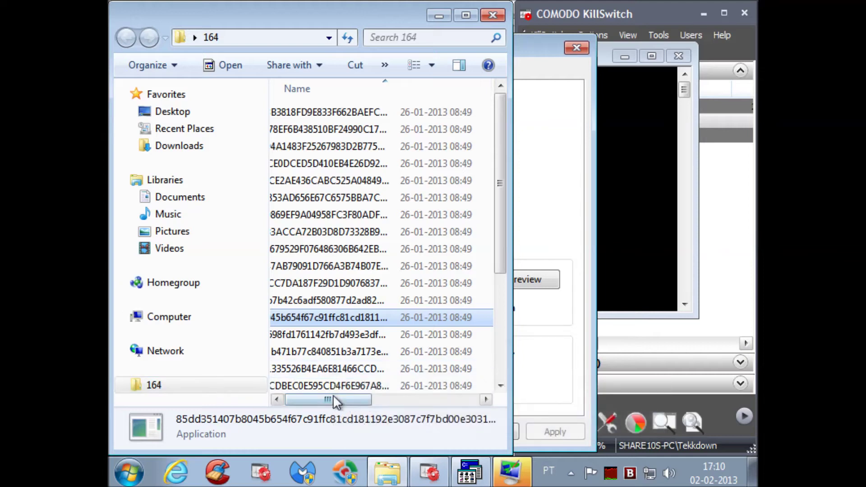
- Append .exe to the name of the sample starting with 49078E4A and run it
left_click_drag(269, 338, 224, 338)
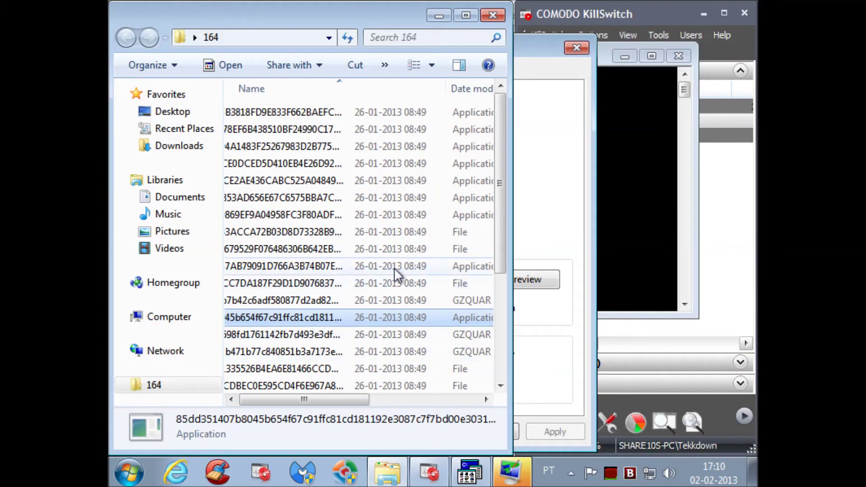
left_click(375, 263)
scroll(389, 310, "down", 3)
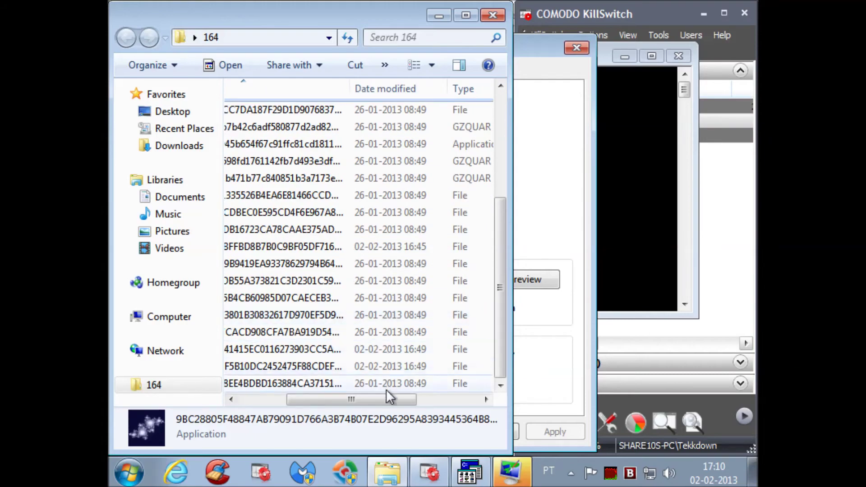
left_click_drag(383, 399, 262, 368)
left_click(305, 230)
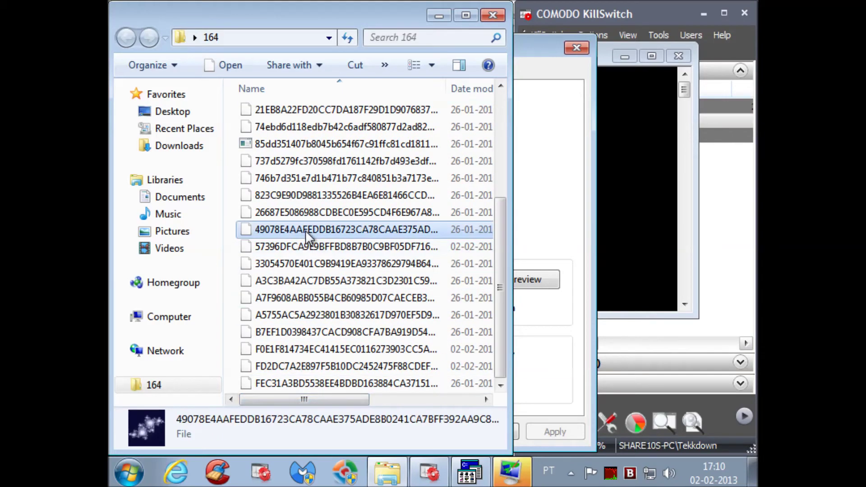
left_click(305, 230)
left_click(307, 230)
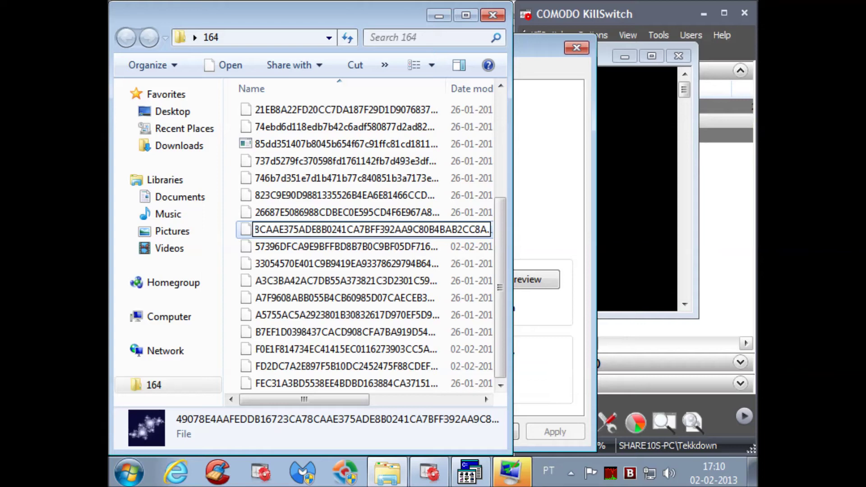
key("End")
key("Return")
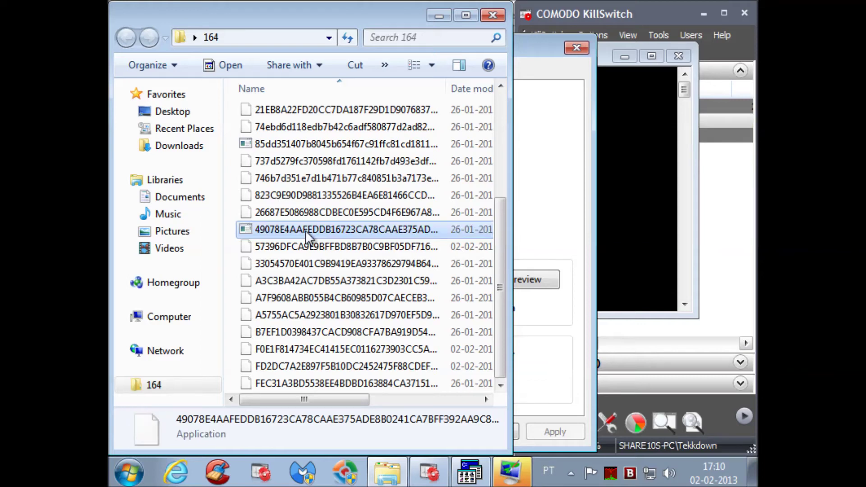
key("Down")
key("Down")
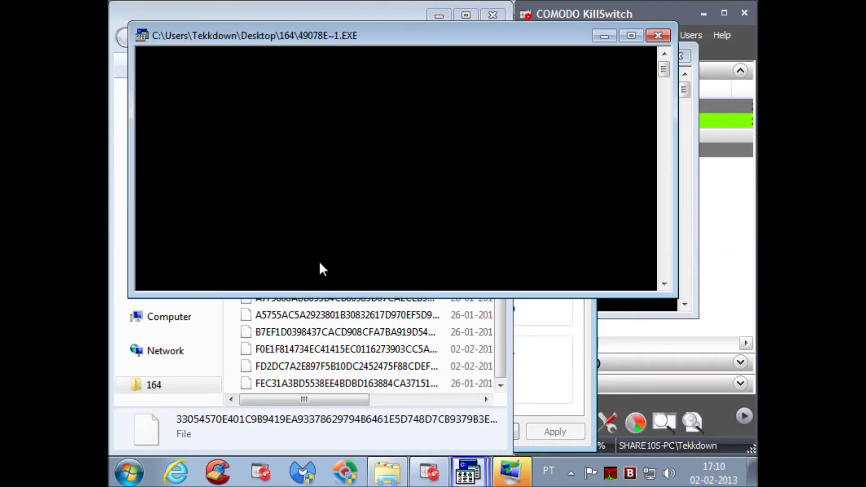
left_click(569, 301)
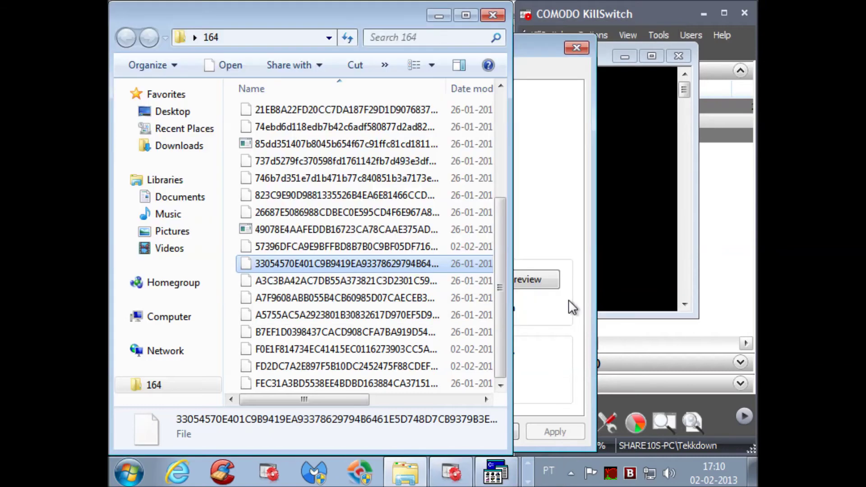
- Append .exe to the name of the sample starting with A7F9608A and run it
key("Down")
key("Down")
left_click(346, 300)
key("End")
type(".exe")
key("Return")
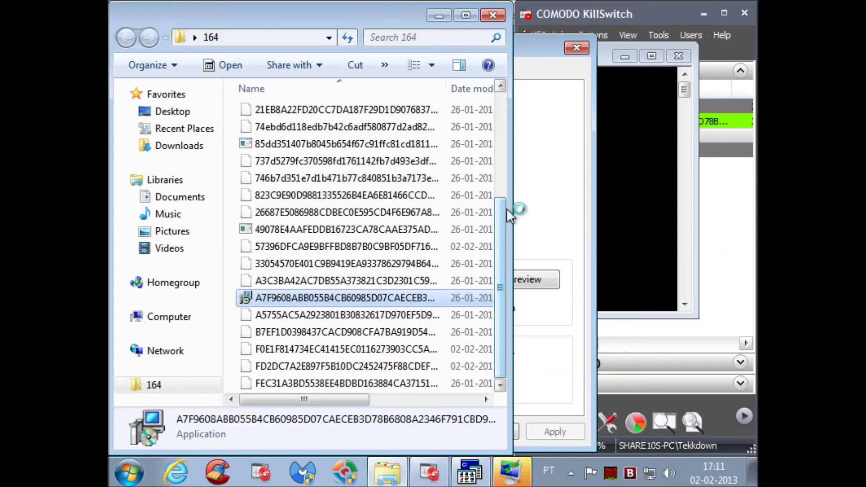
- Append .exe to the name of the sample starting with F0E1F814 and run it
key("Down")
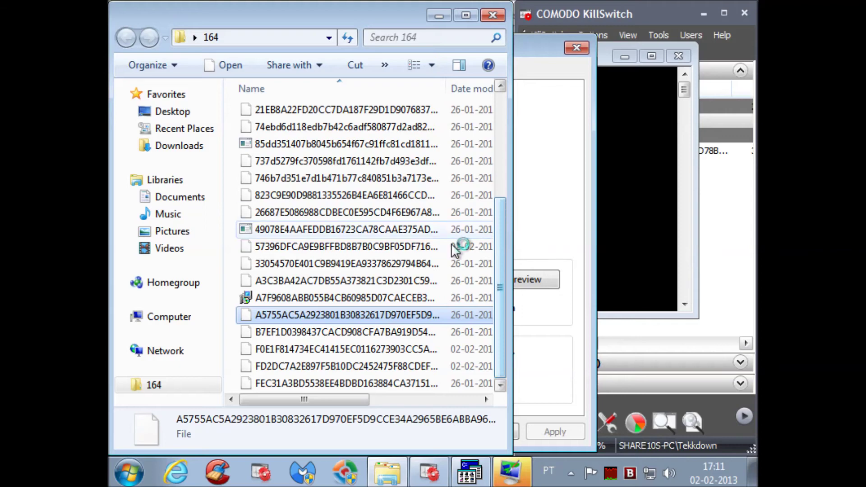
left_click(393, 348)
left_click(396, 347)
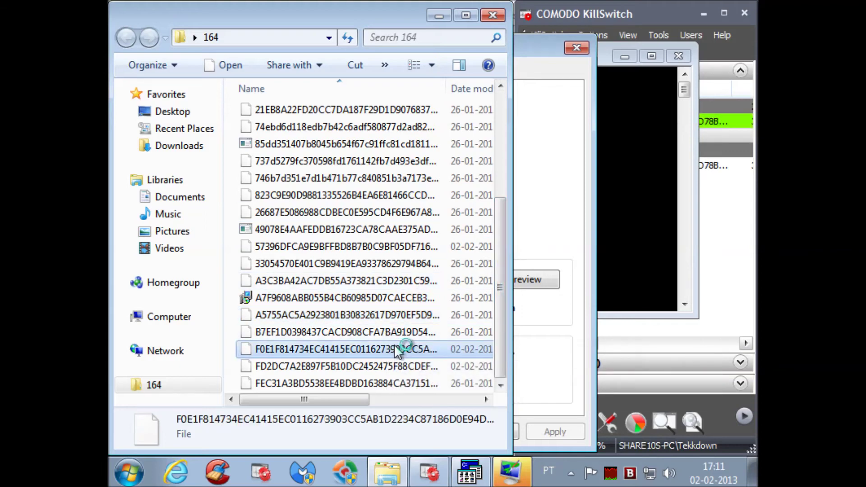
key("End")
type(".exe")
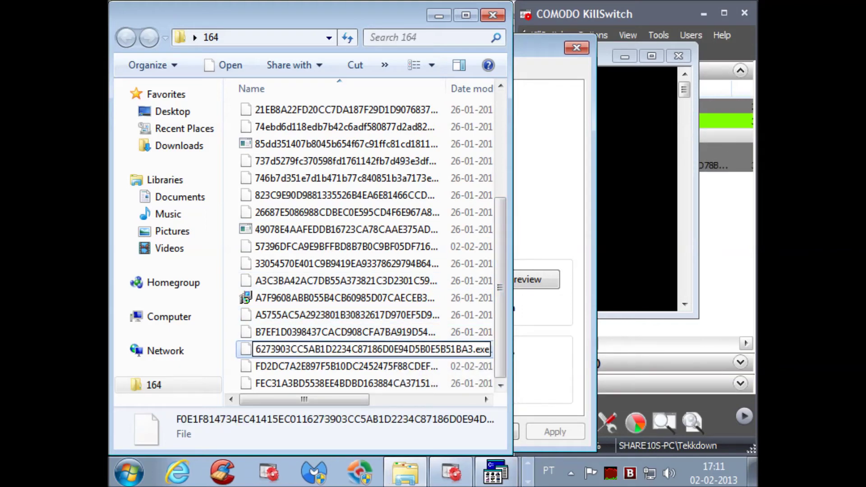
key("Return")
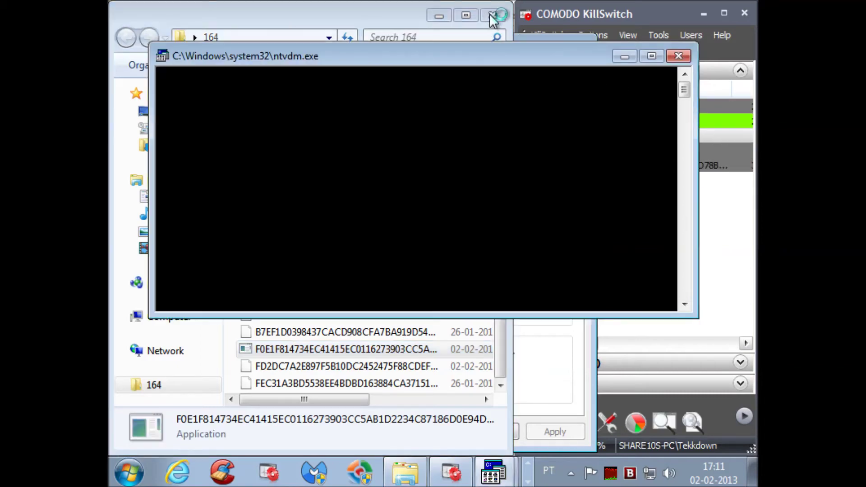
- Close the sample folder, Screen Saver Settings and console windows, and allow the majtutoriales100_cl_6 setup, bringing its wizard to the front
left_click(492, 13)
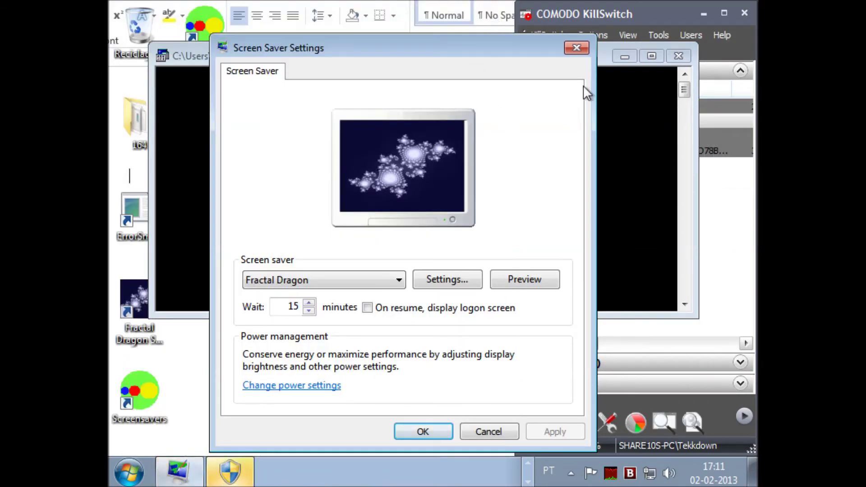
left_click(576, 49)
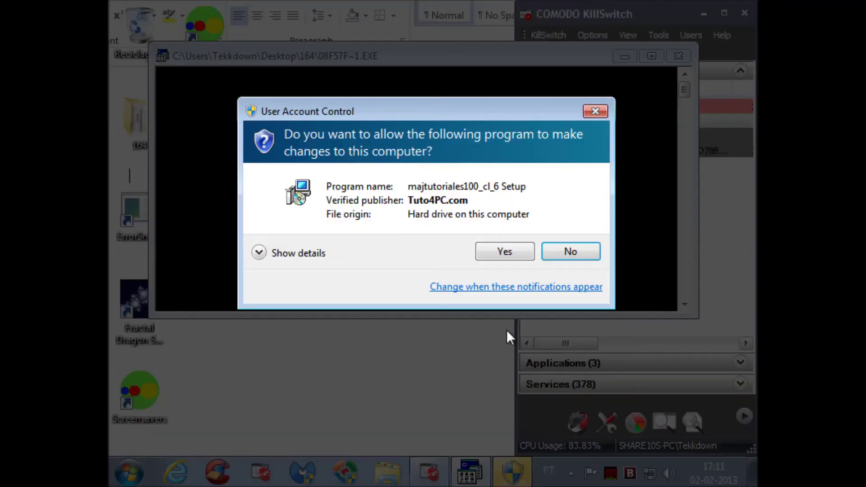
left_click(492, 252)
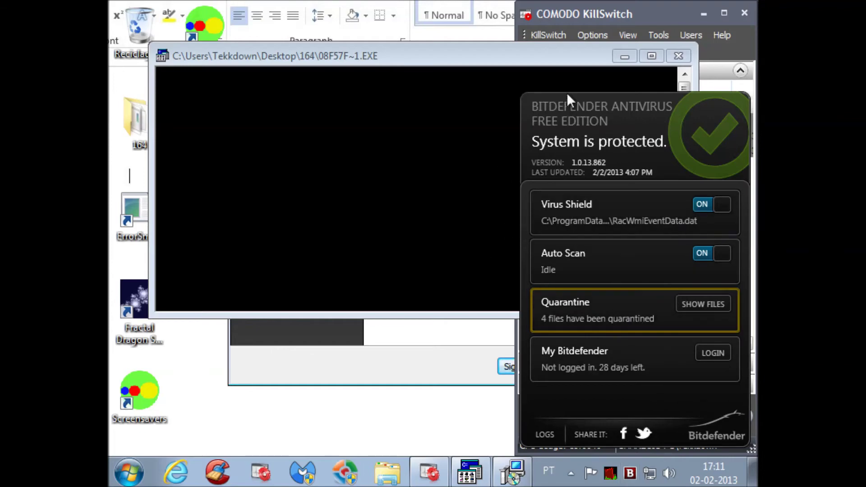
left_click(554, 69)
left_click(679, 56)
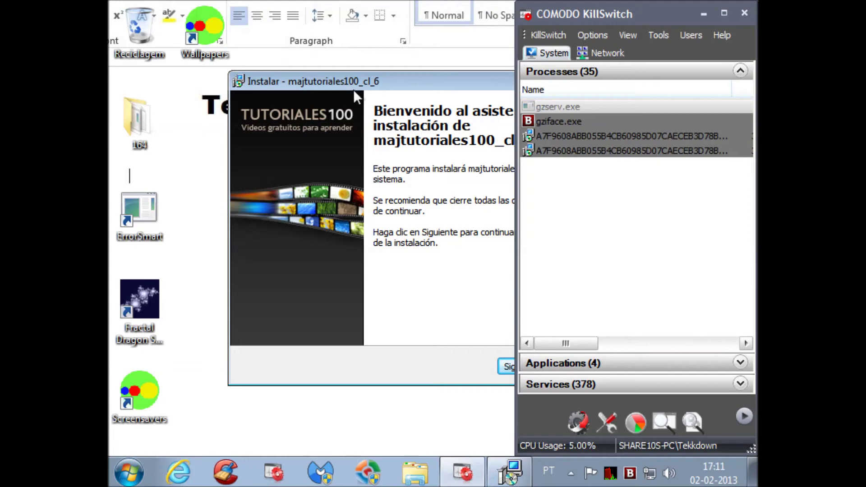
left_click(354, 89)
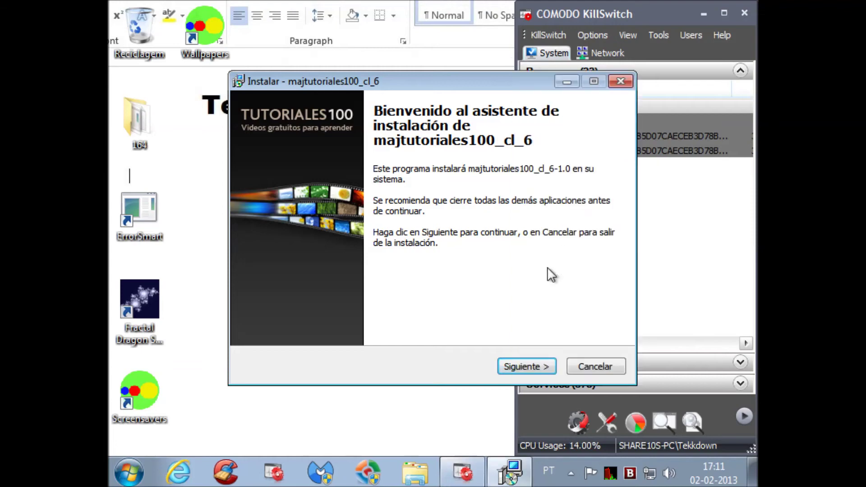
- Accept the licence agreement in the majtutoriales100_cl_6 setup wizard and carry the installation through
left_click(542, 361)
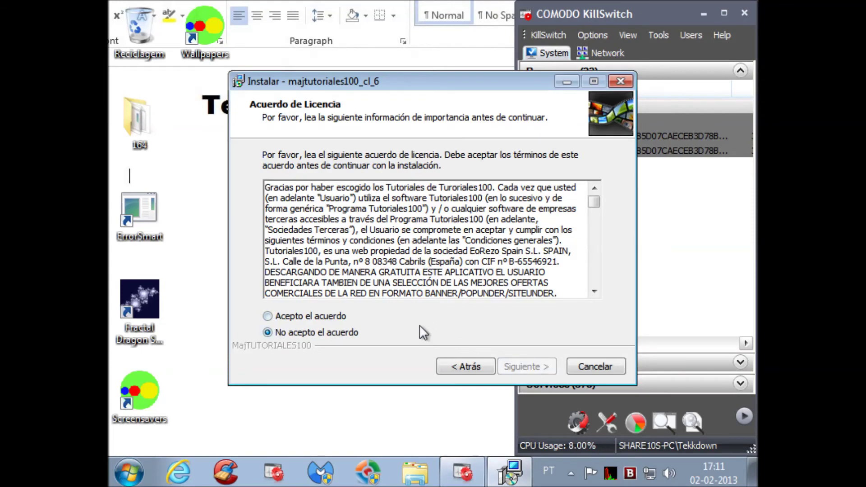
key("Up")
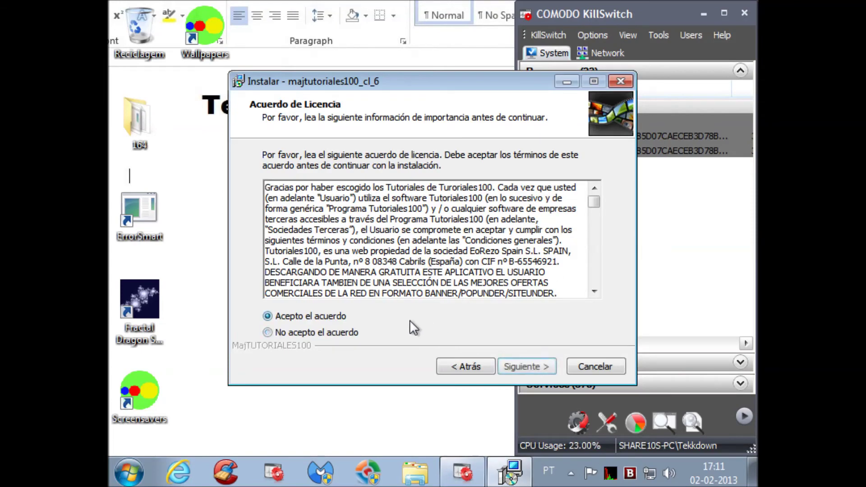
left_click(523, 367)
left_click(523, 366)
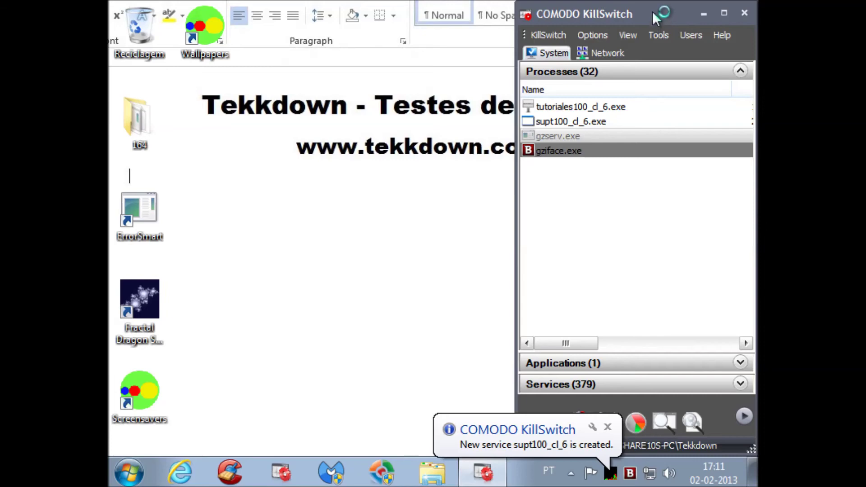
- Reposition the KillSwitch window to show its process details beside the desktop icons
left_click_drag(654, 9, 658, 23)
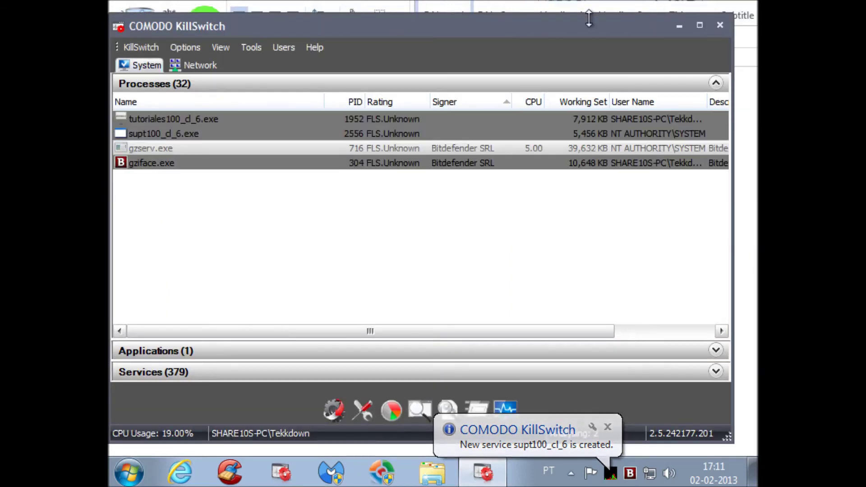
left_click_drag(586, 25, 658, 24)
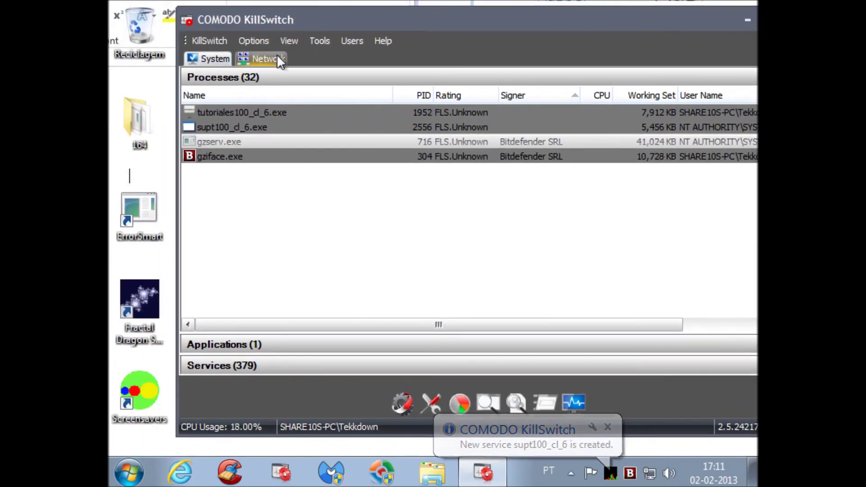
left_click_drag(340, 20, 385, 21)
- Move the 164 folder on the desktop to the Recycle Bin and empty the bin
left_click_drag(129, 124, 137, 45)
right_click(137, 45)
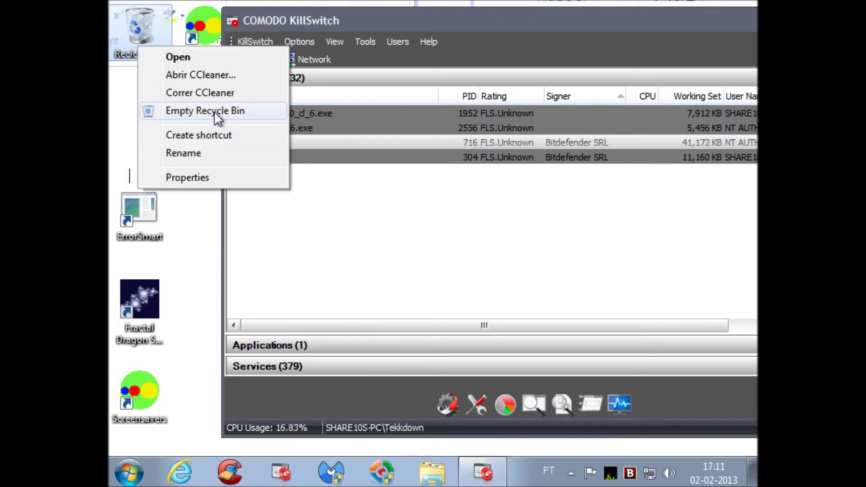
left_click(214, 111)
left_click(497, 292)
- Arrange the ErrorSmart, Fractal Dragon, Screensavers and Wallpapers shortcuts in one column under the Recycle Bin, and close KillSwitch
left_click_drag(170, 217, 189, 163)
left_click_drag(152, 282, 162, 191)
left_click_drag(161, 366, 174, 293)
left_click_drag(205, 36, 129, 384)
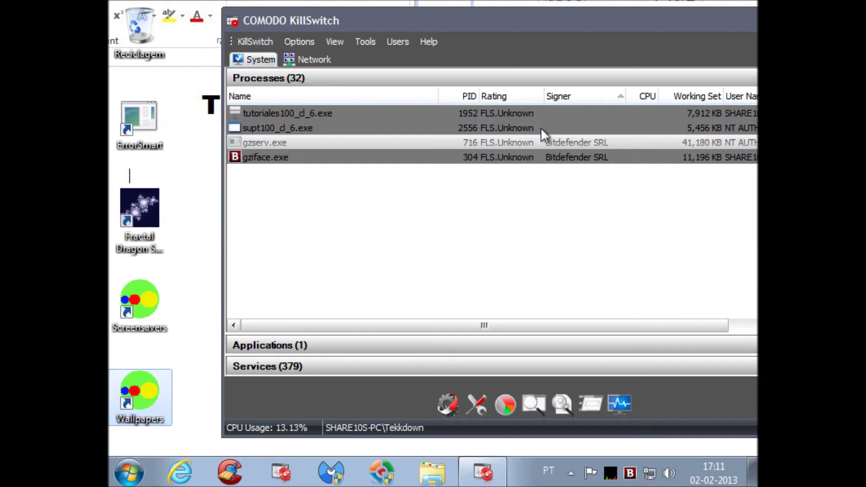
left_click_drag(716, 27, 477, 1)
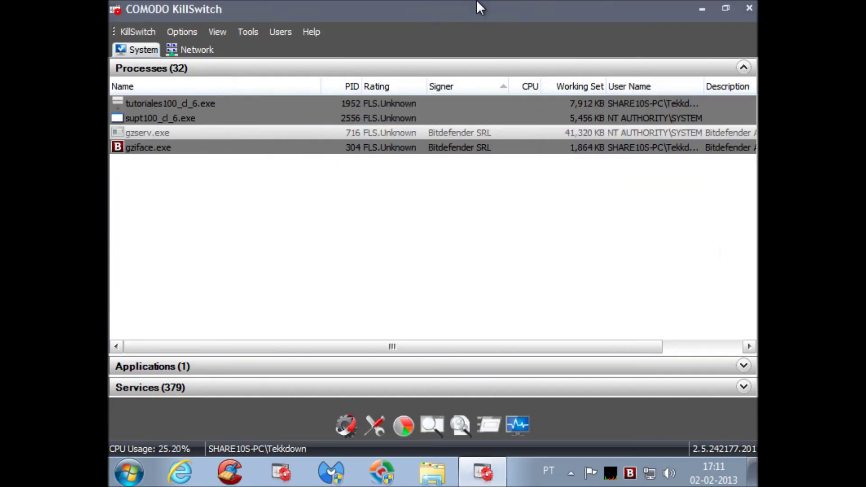
left_click(741, 9)
- Examine the Virus Shield and Auto Scan details in Bitdefender Antivirus Free Edition
left_click(636, 476)
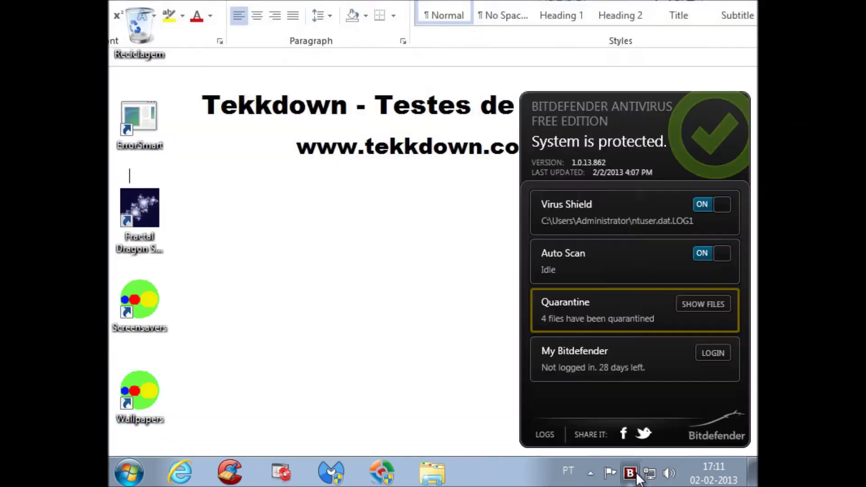
left_click(626, 214)
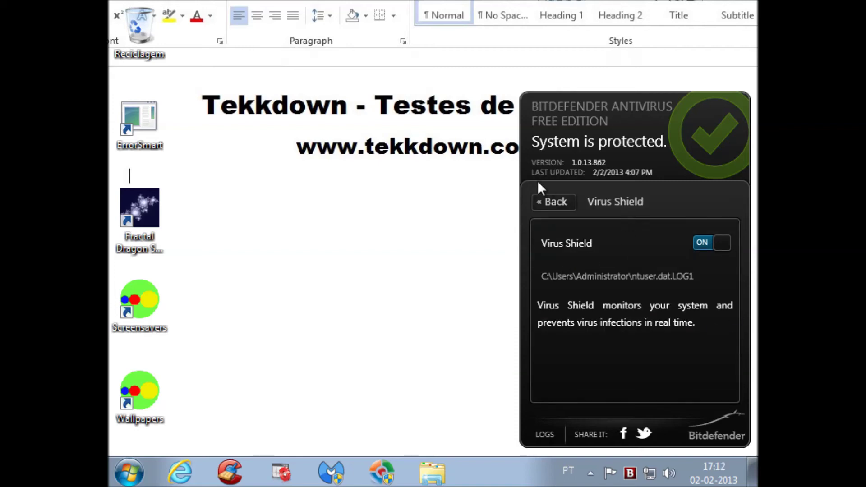
left_click(556, 202)
left_click(599, 275)
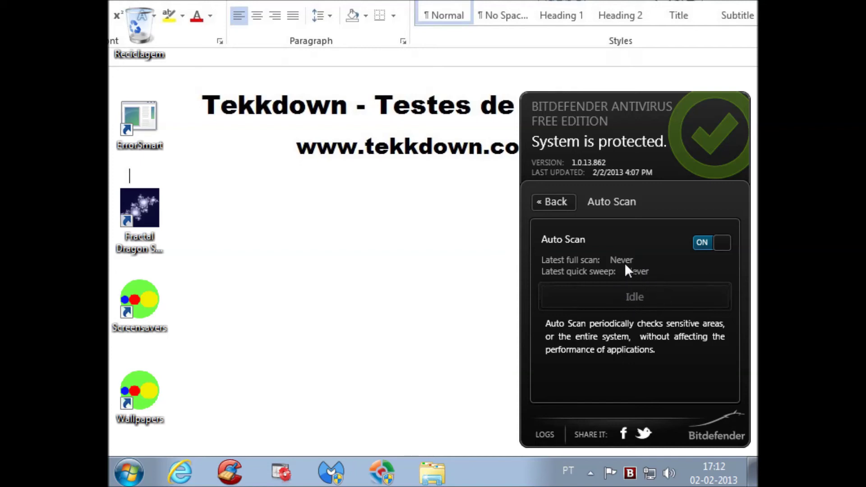
left_click(554, 206)
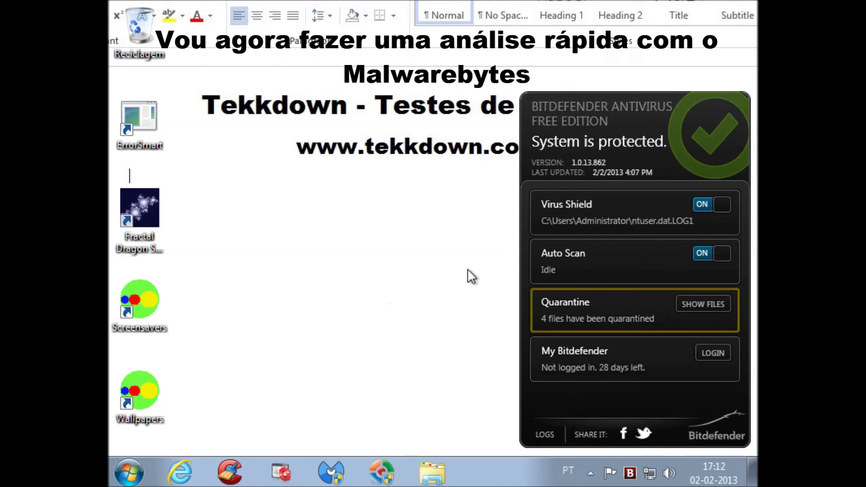
- Dismiss the Bitdefender window, launch Malwarebytes Anti-Malware with elevated permission, and maximize it
left_click(348, 339)
left_click(321, 459)
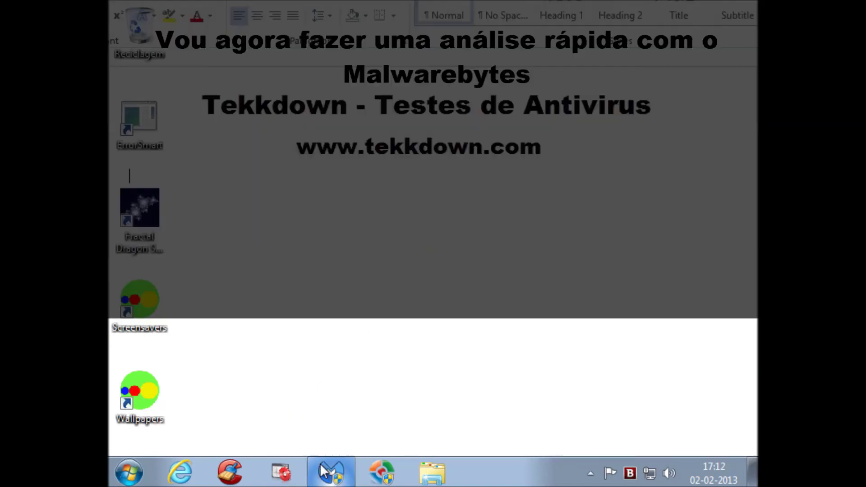
left_click(366, 153)
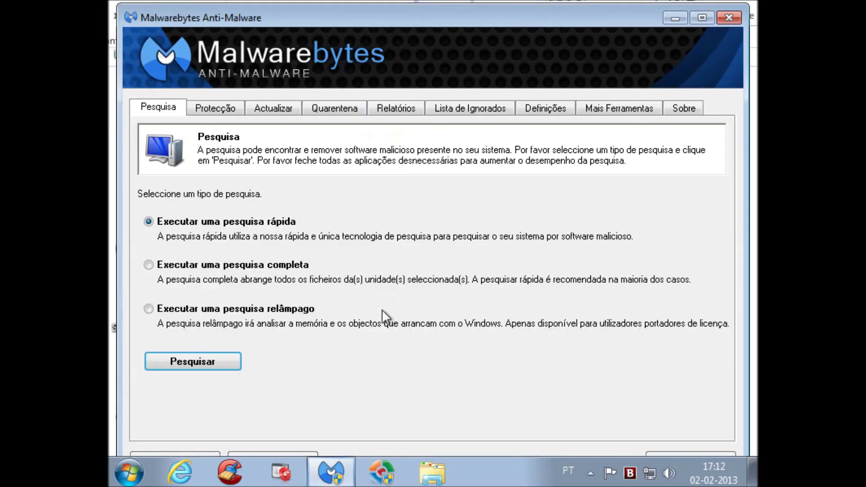
double_click(315, 17)
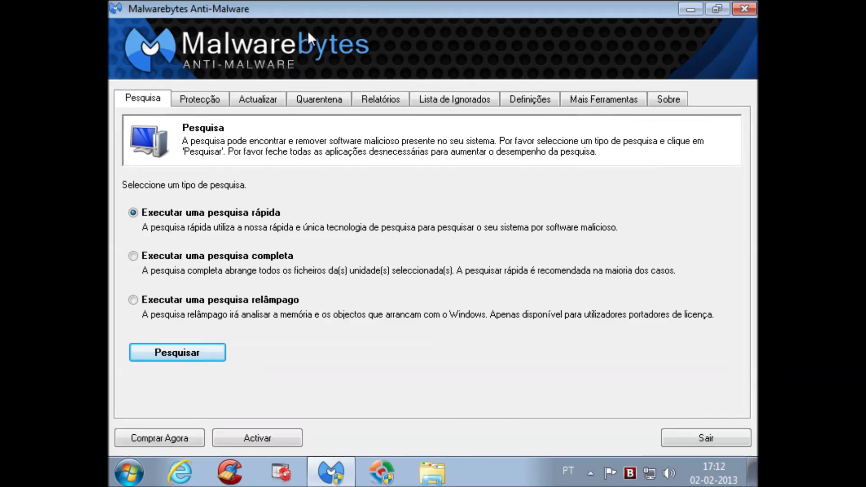
- Update the Malwarebytes malware database, minimizing the browser window that pops up meanwhile
left_click(263, 101)
left_click(232, 260)
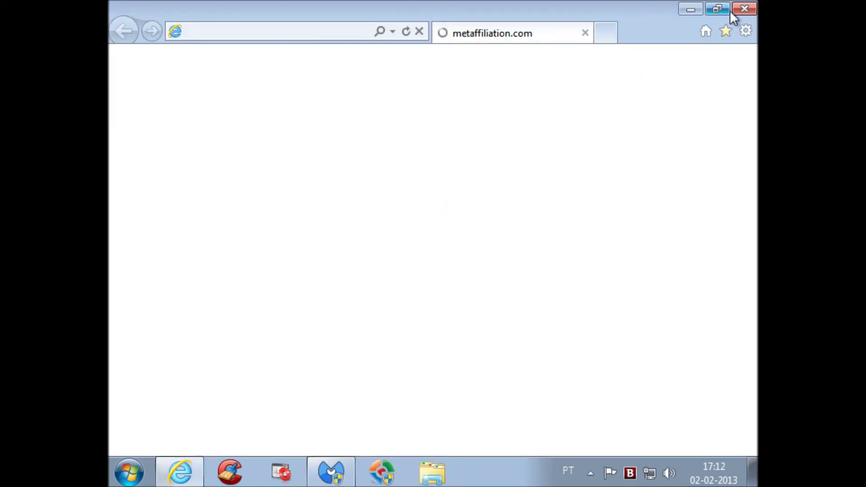
left_click(695, 10)
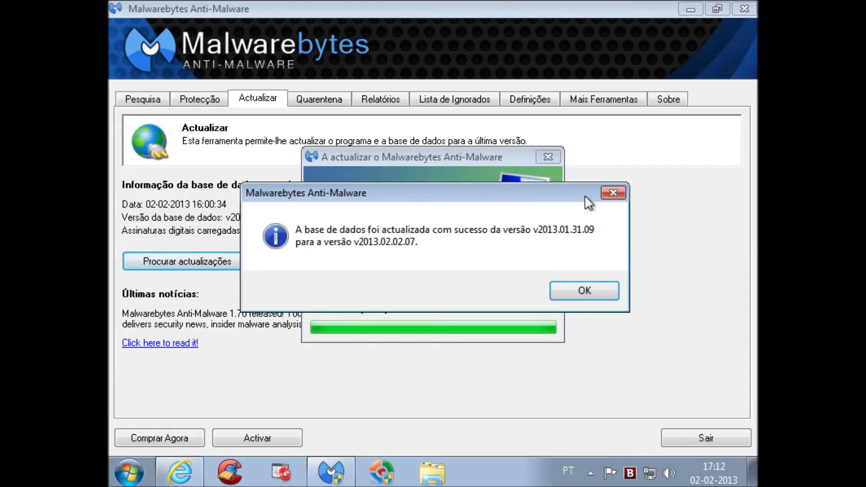
left_click(587, 284)
- Run a quick scan in Malwarebytes and close the El Diario de América browser window, choosing to leave the page
left_click(162, 97)
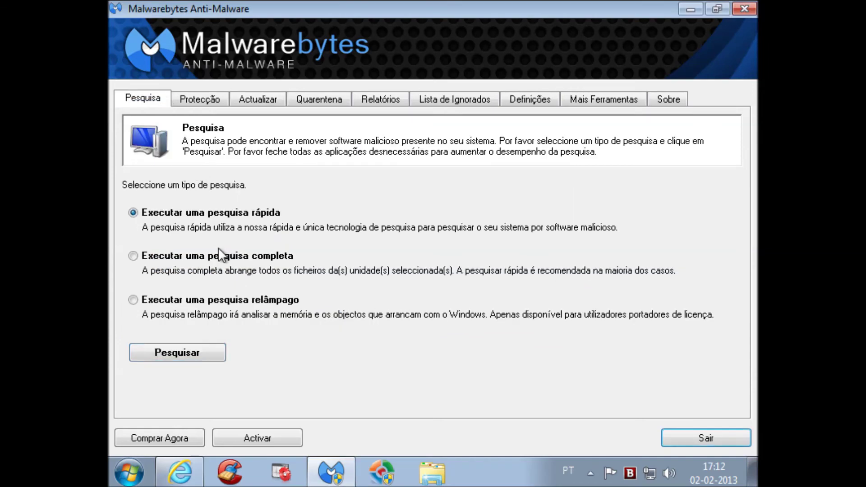
left_click(220, 353)
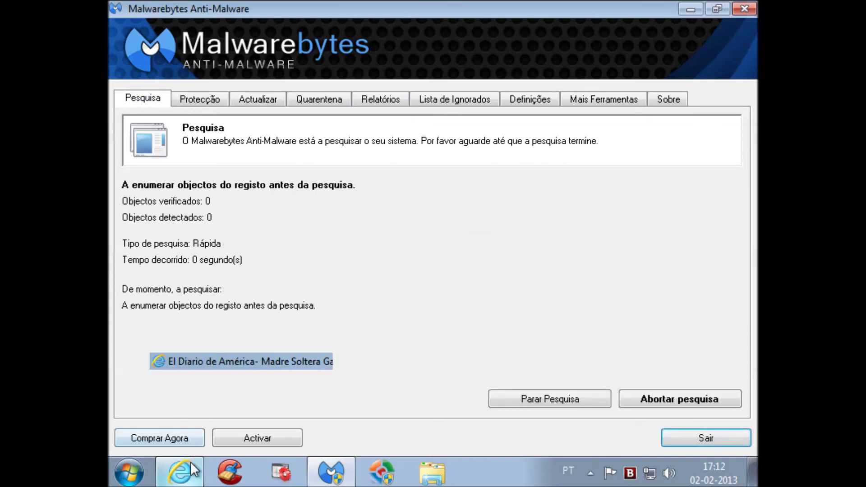
left_click(191, 461)
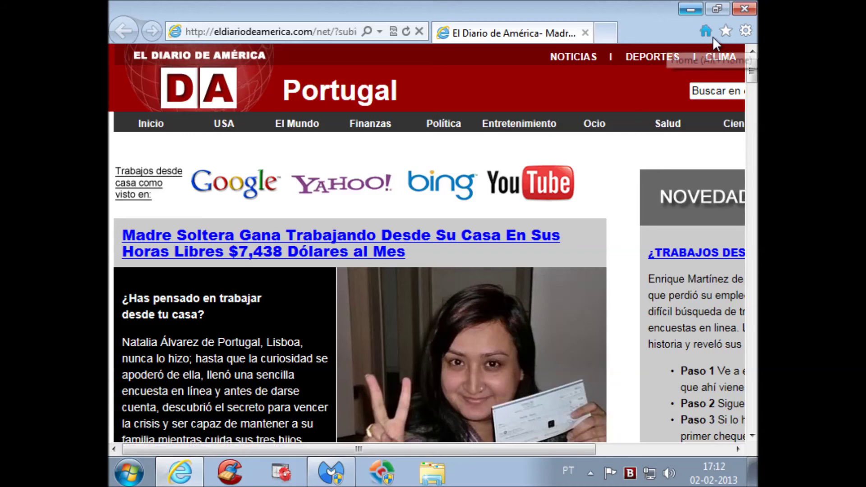
left_click(742, 10)
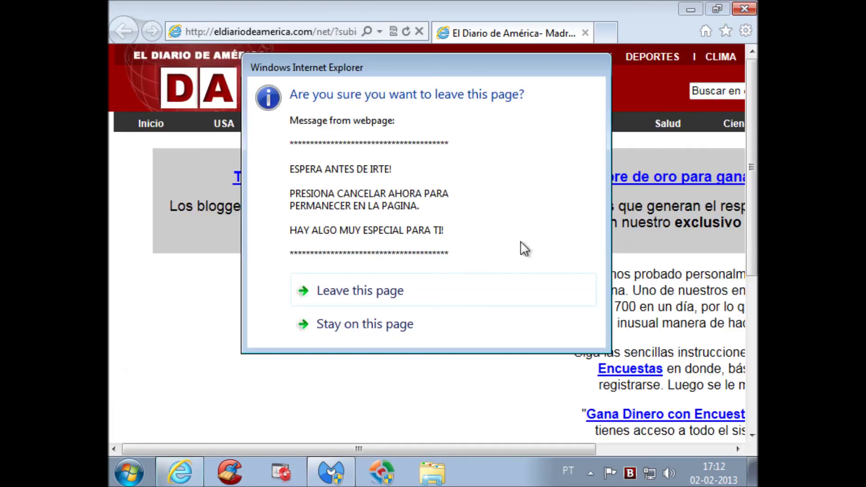
left_click(412, 295)
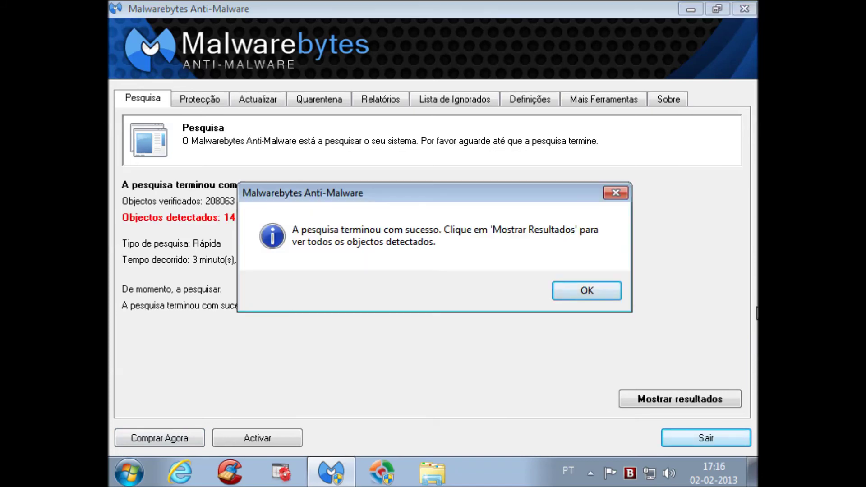
- Show the Malwarebytes scan results and widen the Agente column to read the full detection names
left_click(567, 303)
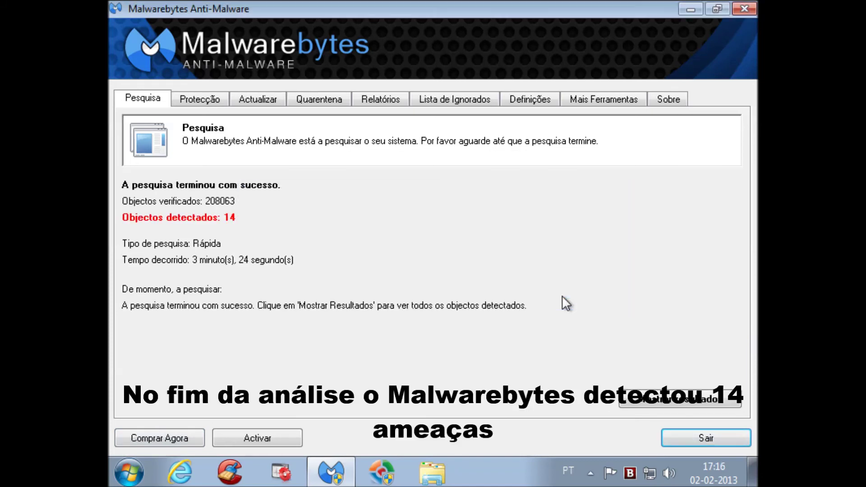
left_click(666, 403)
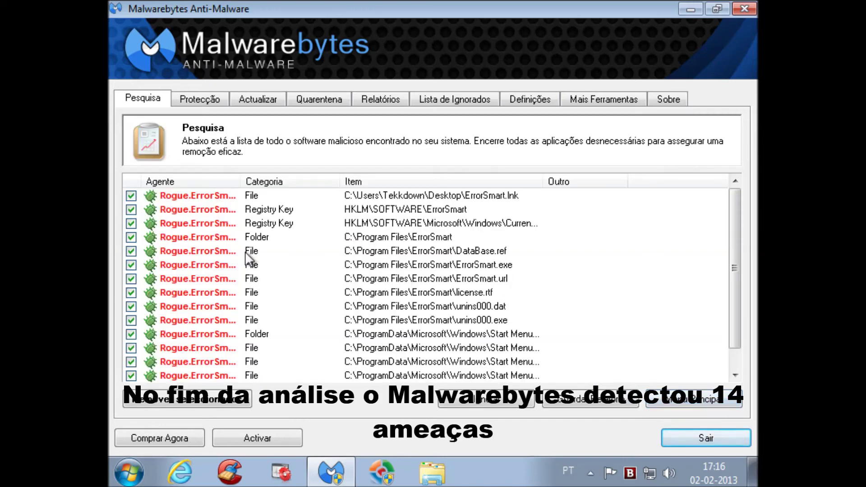
left_click_drag(733, 271, 736, 249)
left_click_drag(240, 181, 334, 171)
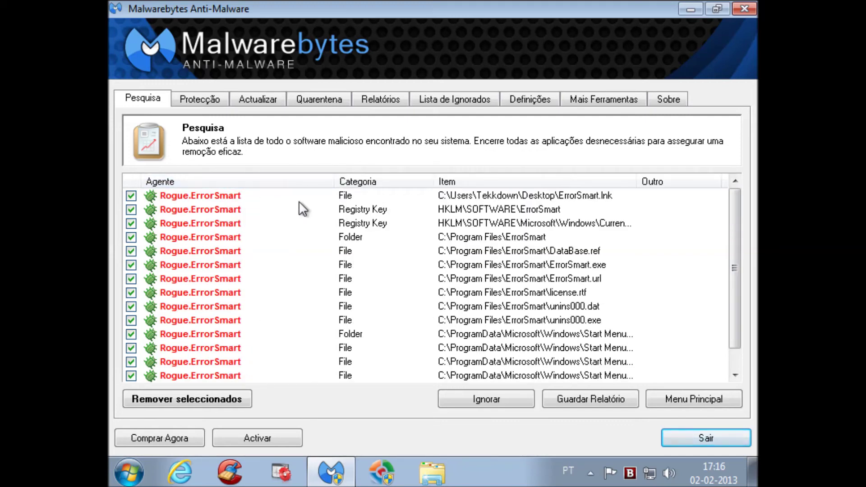
- Open the Program Files folder on Local Disk (C:)
left_click(129, 472)
left_click(378, 289)
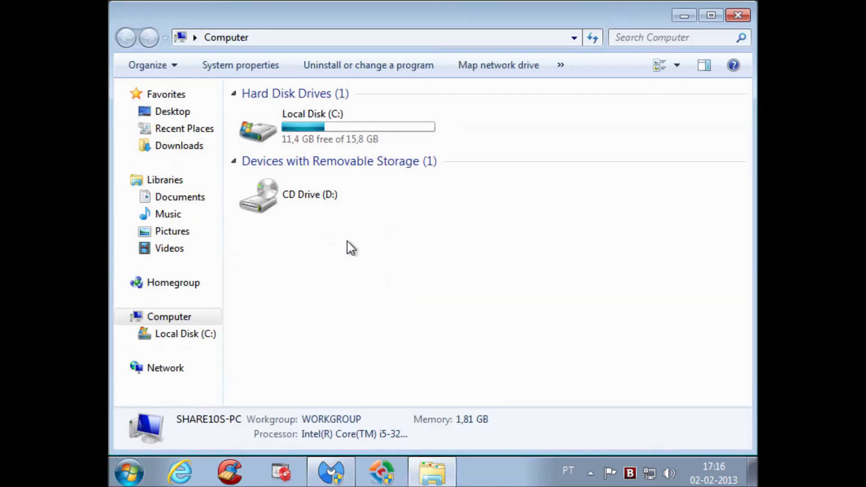
double_click(312, 136)
double_click(293, 134)
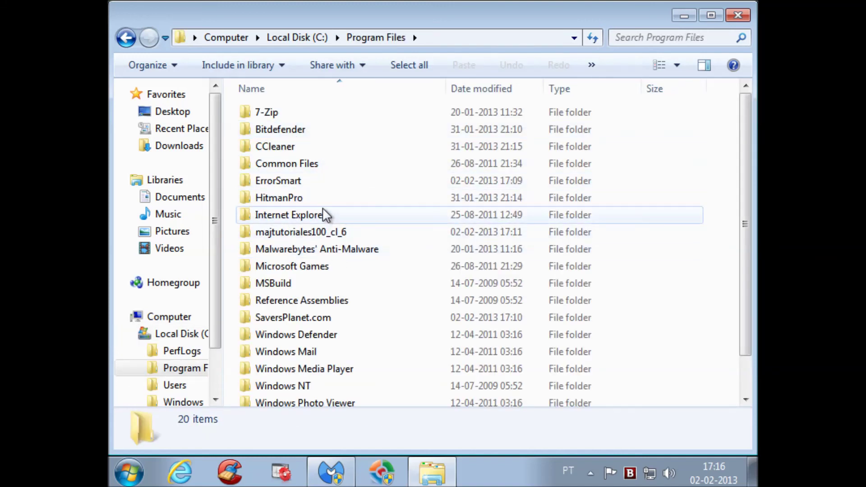
- Scan the ErrorSmart folder with Bitdefender and open the Bitdefender window from its notification
left_click(317, 251)
left_click(287, 181)
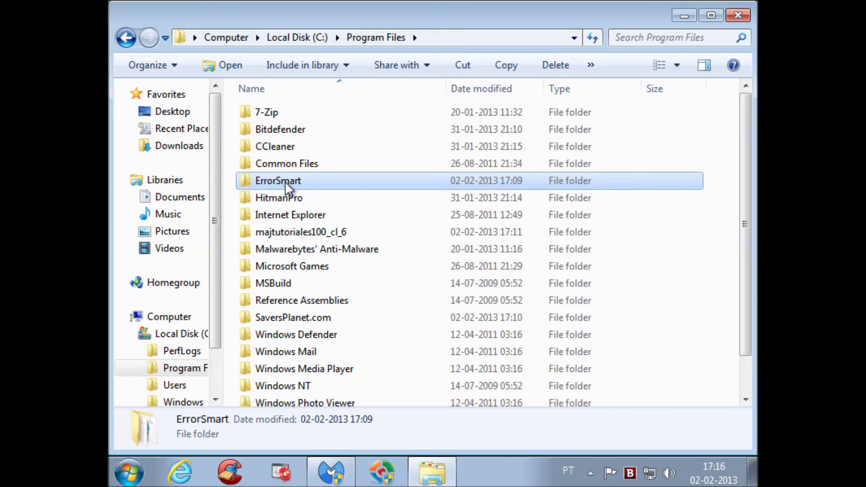
right_click(286, 181)
left_click(384, 257)
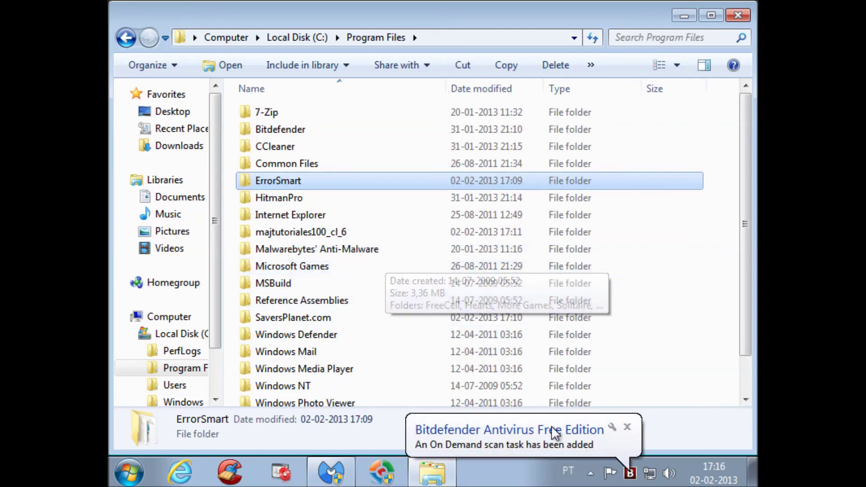
left_click(564, 450)
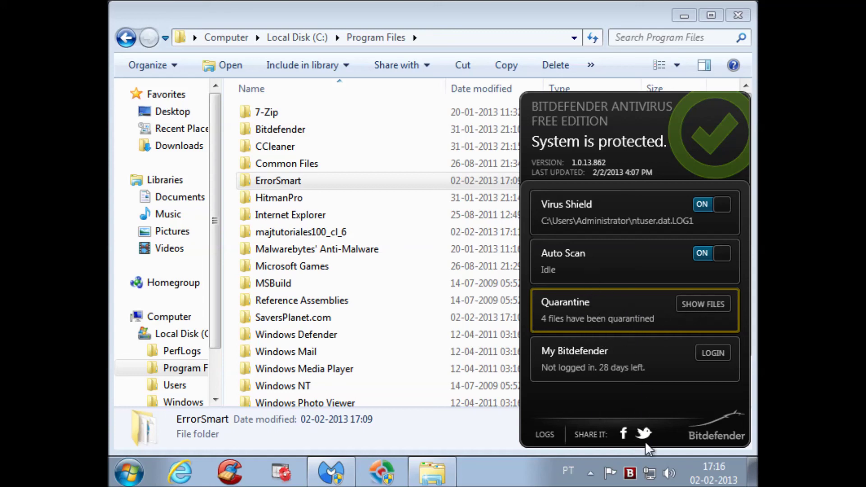
- Close the Bitdefender window, scan the ErrorSmart folder a second time, and check Bitdefender's status again
left_click(631, 473)
left_click(631, 473)
left_click(426, 438)
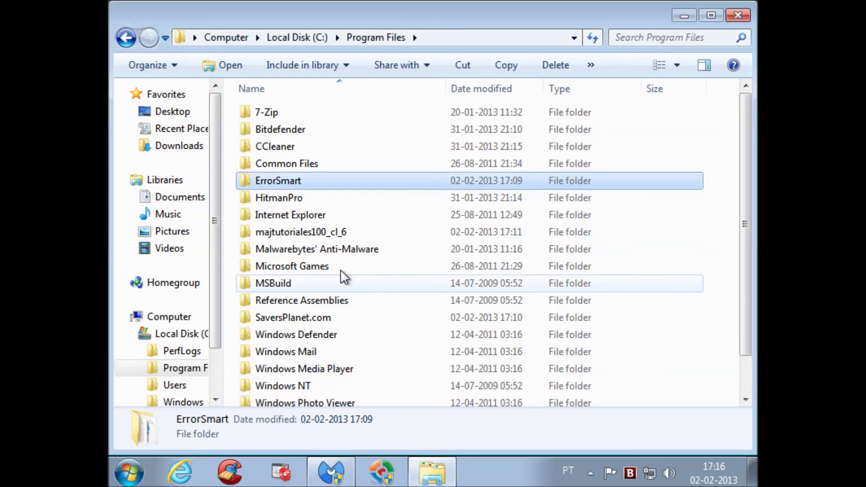
right_click(280, 181)
left_click(400, 251)
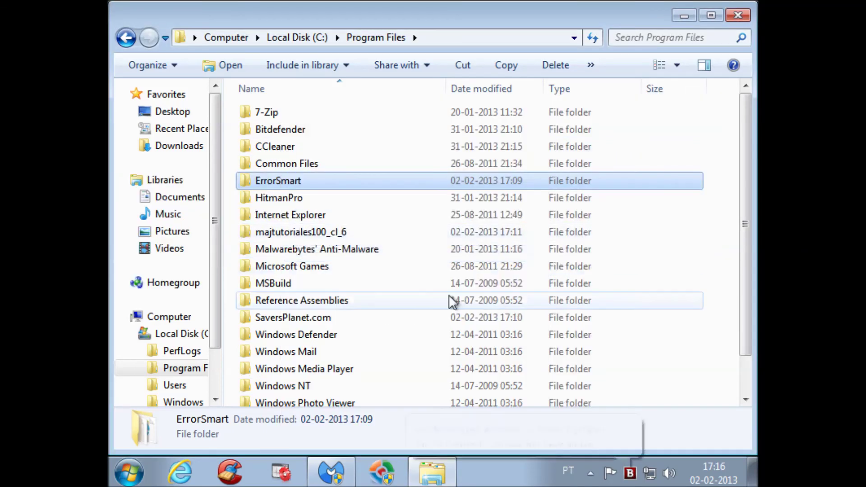
left_click(522, 437)
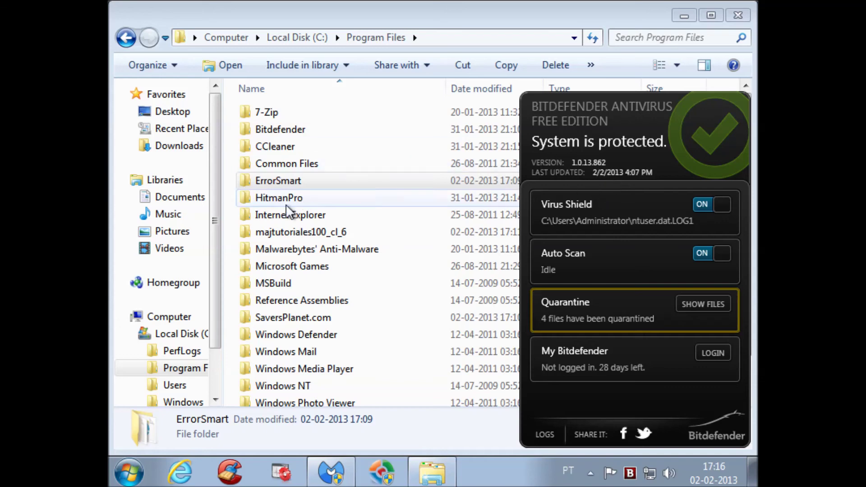
- Open the ErrorSmart folder and try to run ErrorSmart.exe
double_click(277, 183)
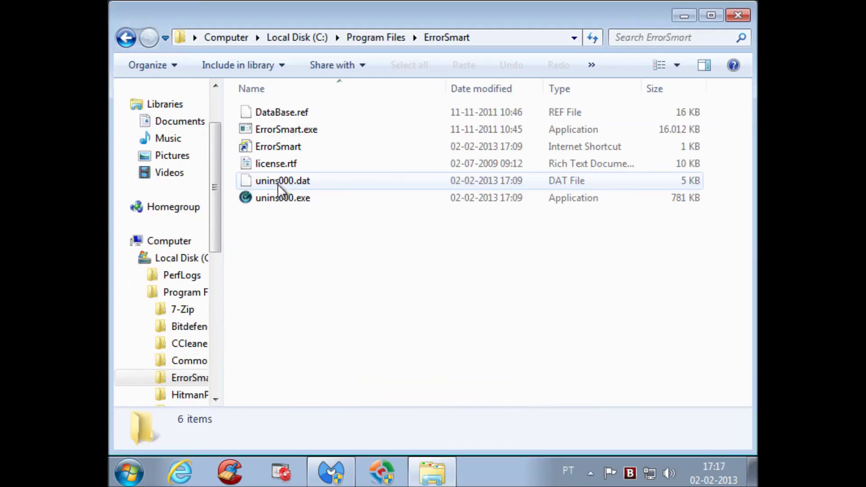
double_click(307, 130)
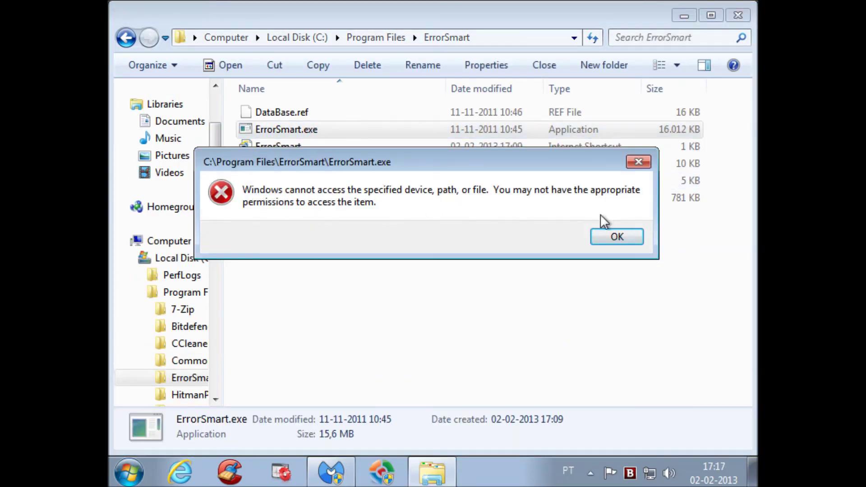
- Review the list of files quarantined by Bitdefender and close the list
left_click(629, 472)
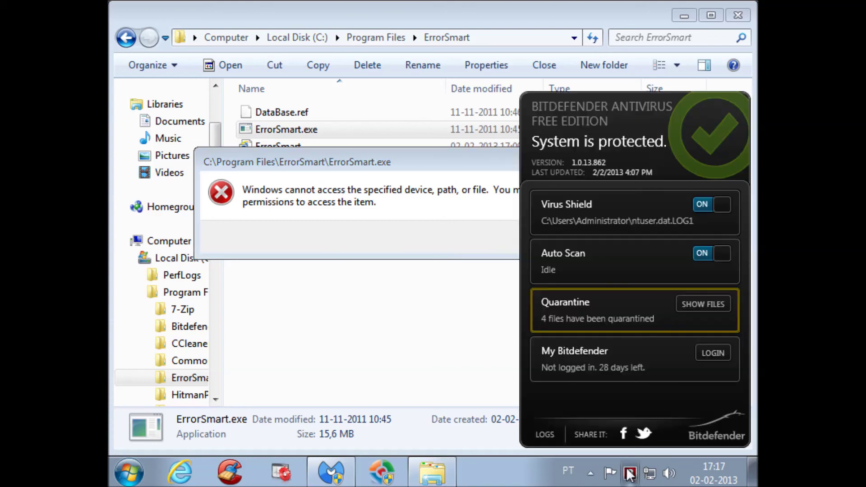
left_click(703, 304)
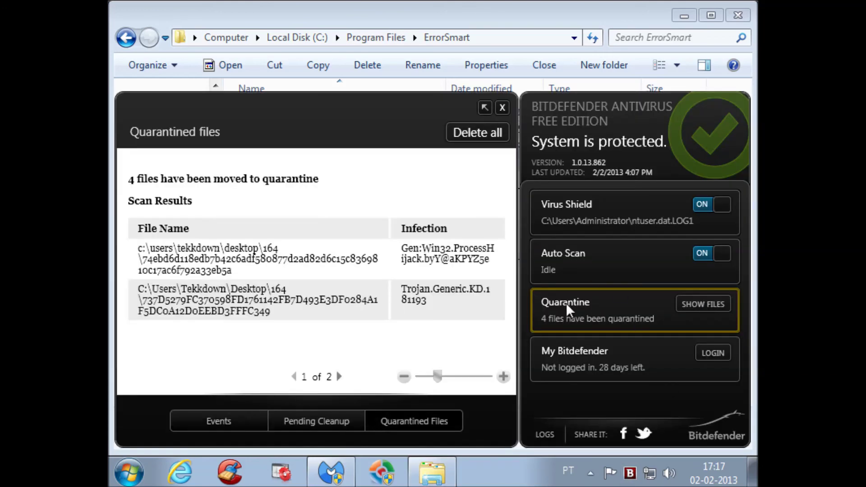
left_click(503, 107)
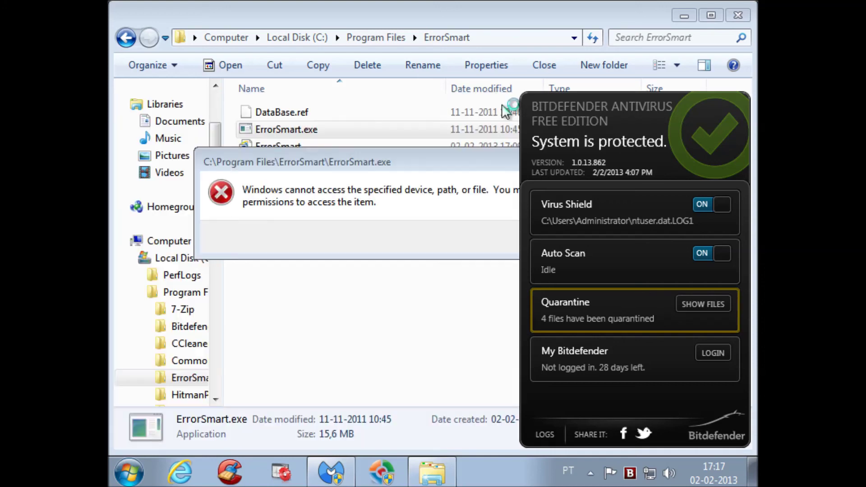
- Dismiss the access error for ErrorSmart.exe and close the ErrorSmart folder window
left_click(466, 186)
left_click(617, 238)
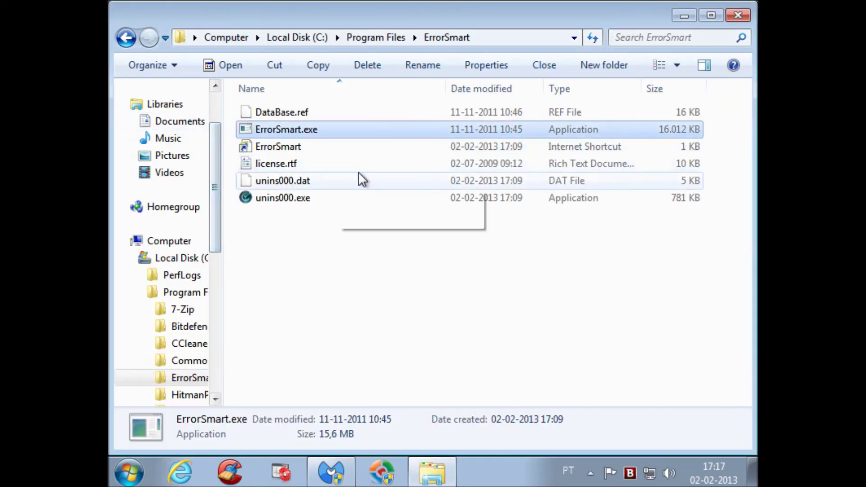
left_click(740, 17)
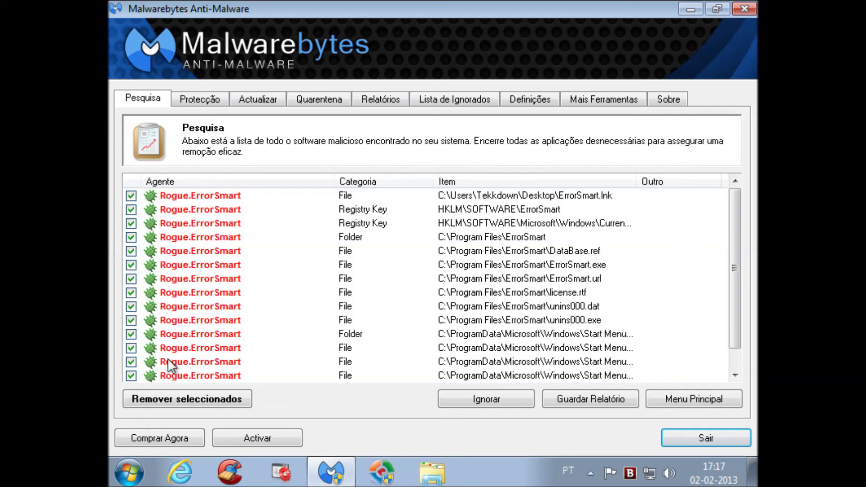
- Remove all selected Rogue.ErrorSmart detections in Malwarebytes, dismiss the resulting log, and exit the program
left_click(200, 399)
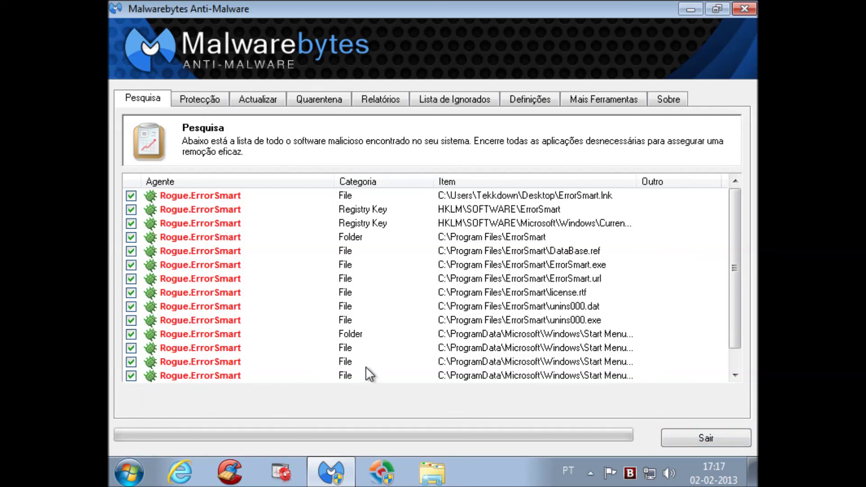
key("Return")
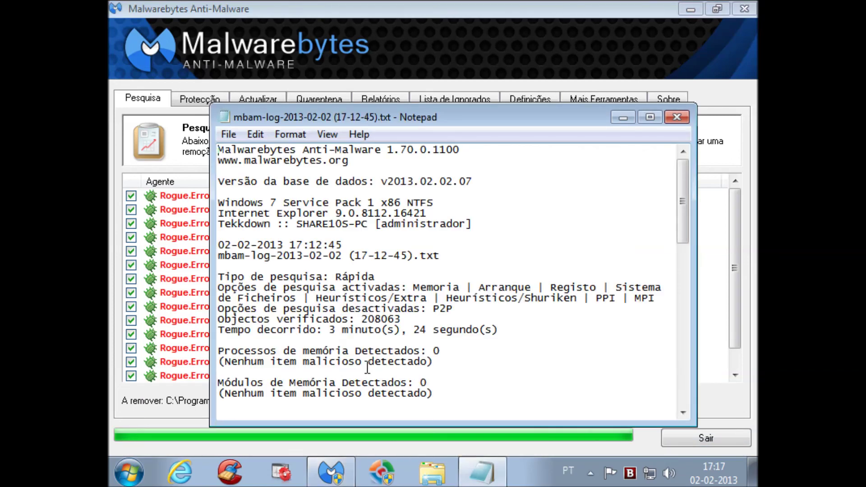
left_click(631, 118)
left_click(585, 291)
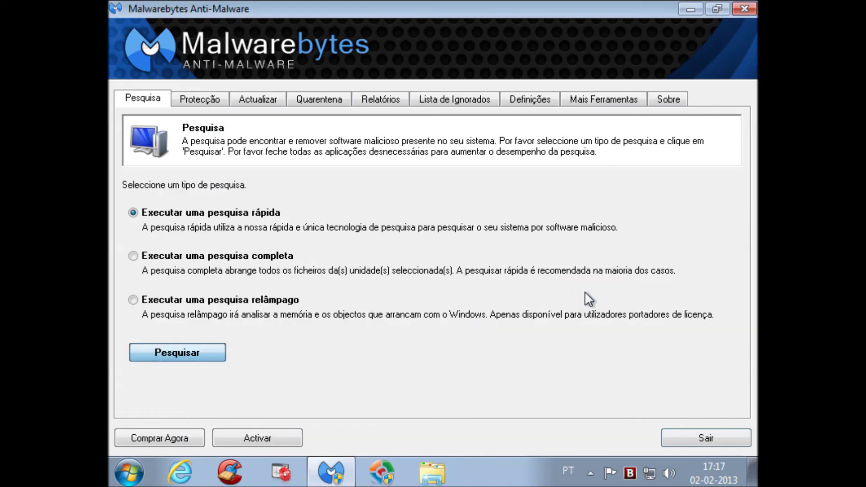
left_click(707, 431)
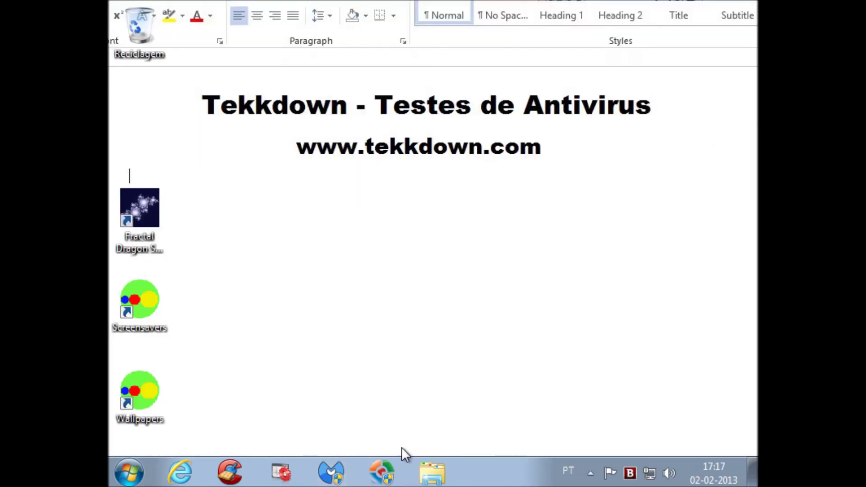
- Launch HitmanPro with permission to make changes, accept its license terms, and run a one-time scan of the computer
left_click(383, 471)
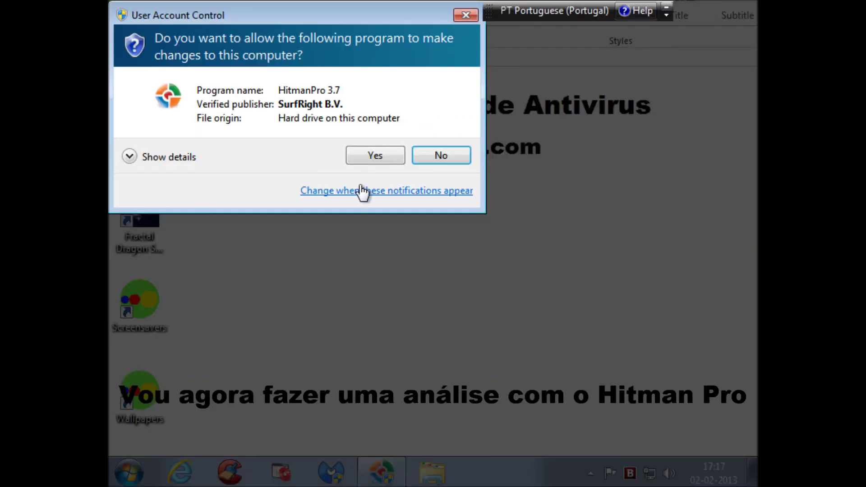
left_click(368, 162)
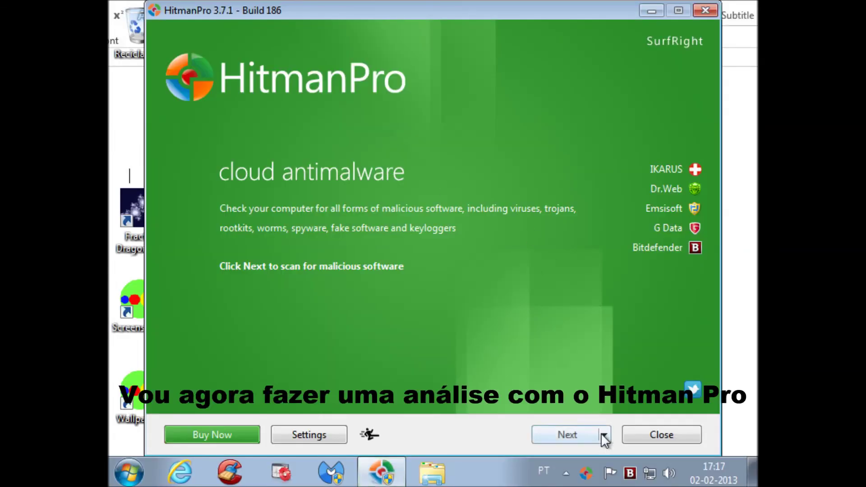
left_click(564, 436)
left_click(349, 384)
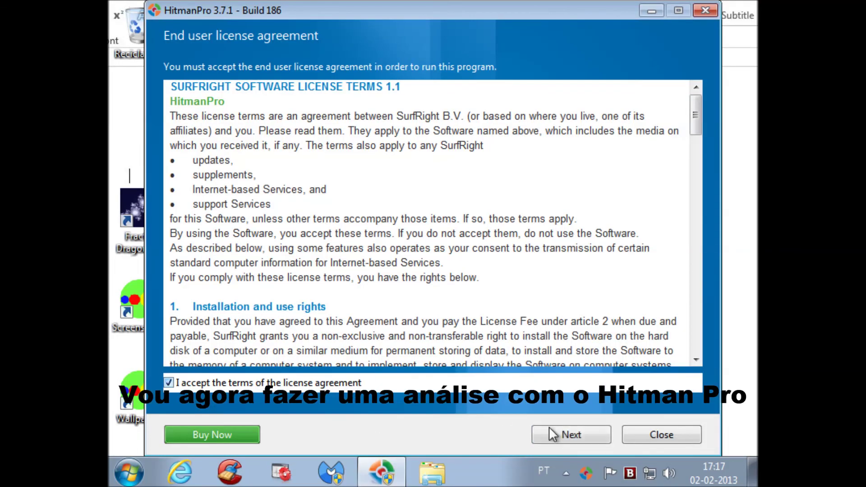
left_click(583, 435)
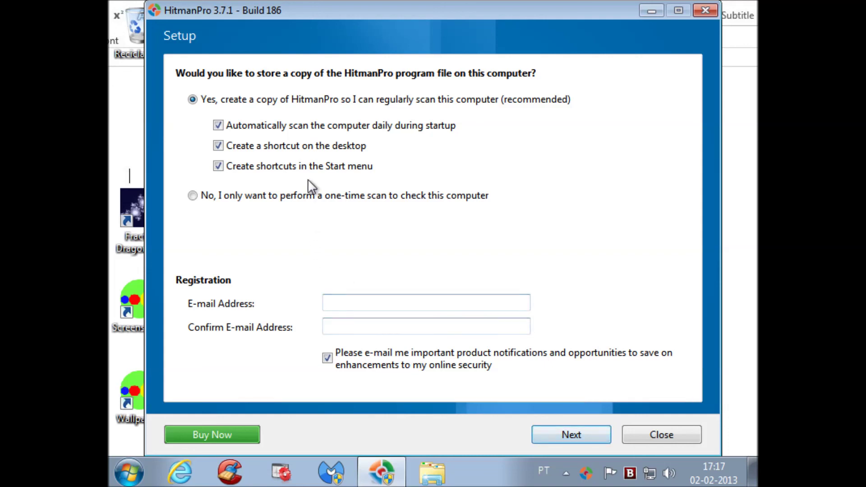
left_click(313, 197)
left_click(592, 437)
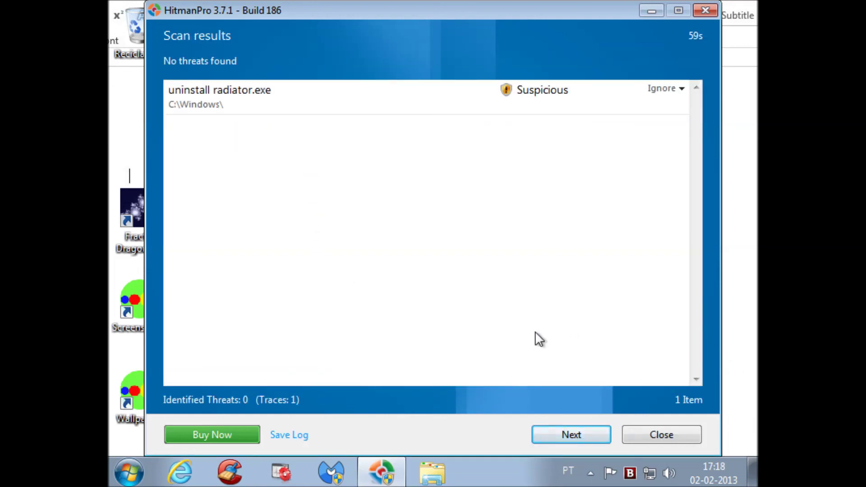
- Finish the HitmanPro scan with uninstall radiator.exe left on Ignore, and minimize the results window
left_click(583, 435)
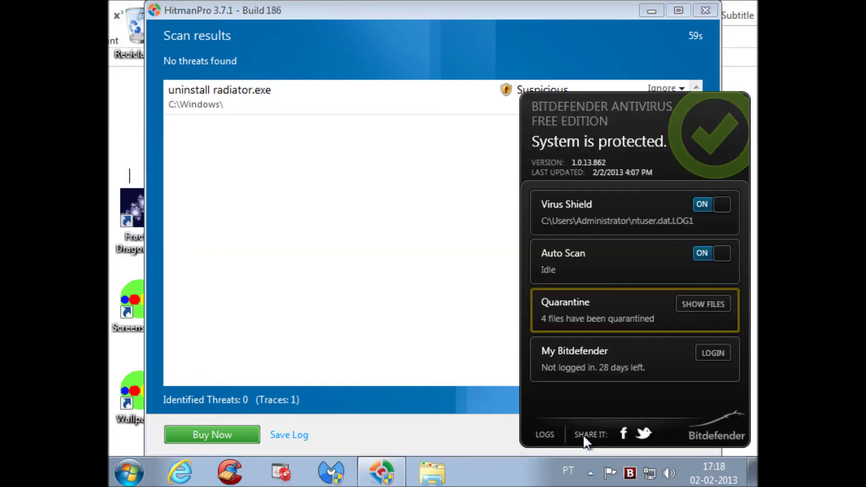
left_click(432, 357)
left_click(583, 434)
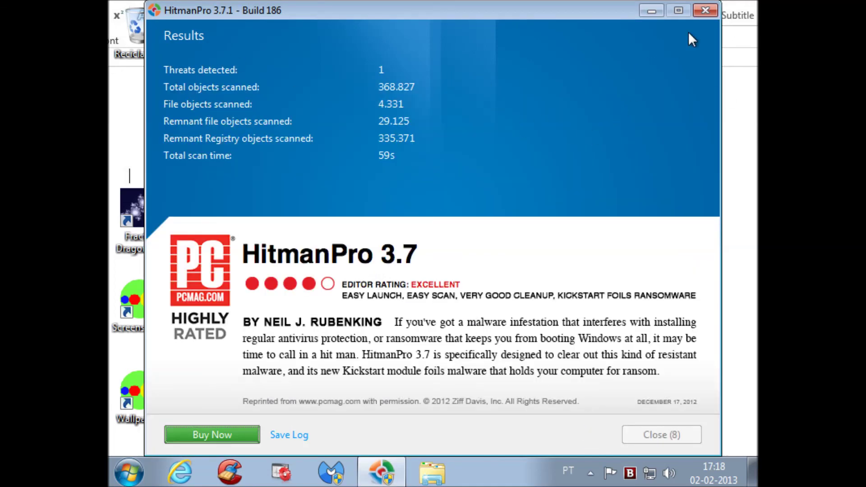
left_click(641, 7)
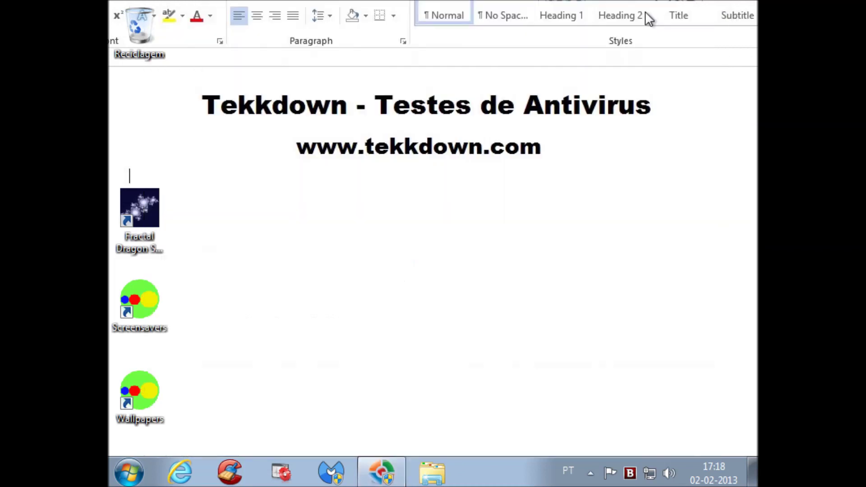
- Open Bitdefender, leave Auto Scan on, and clear both ErrorSmart folder tasks from the On Demand Scanner
left_click(634, 472)
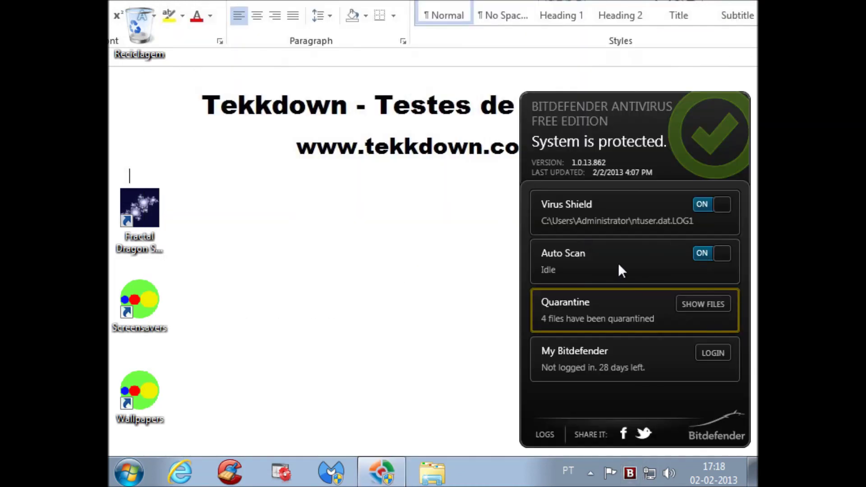
left_click(719, 256)
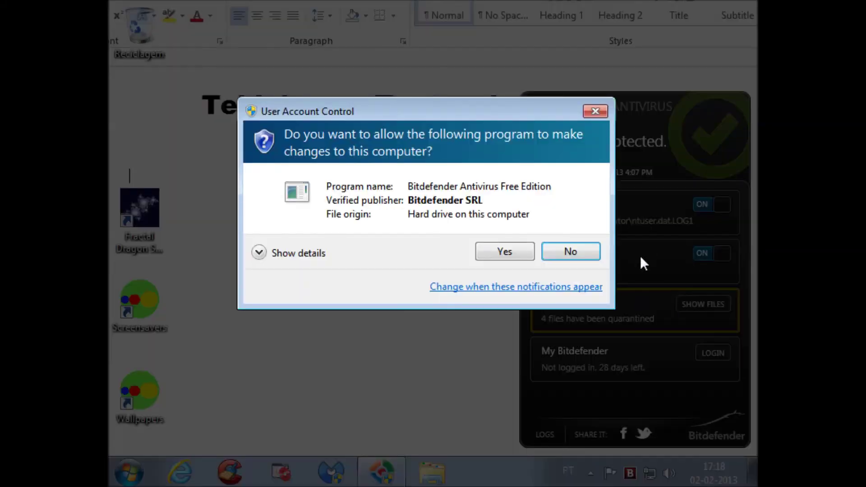
left_click(577, 258)
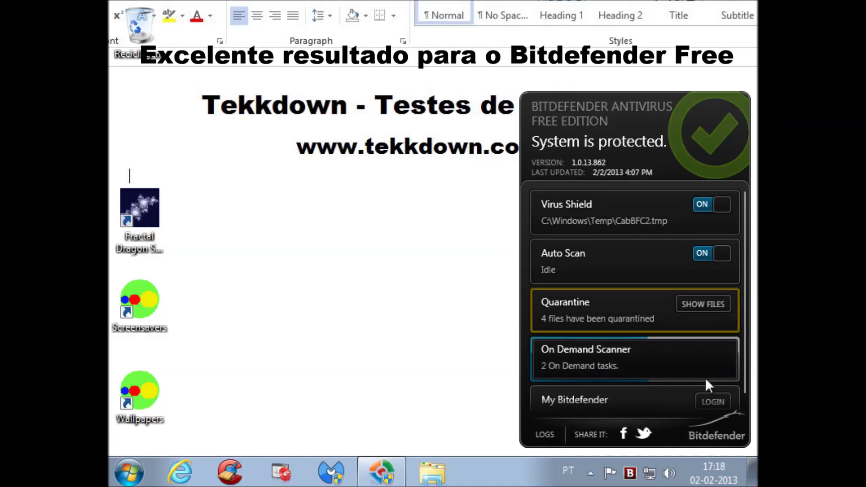
left_click(650, 354)
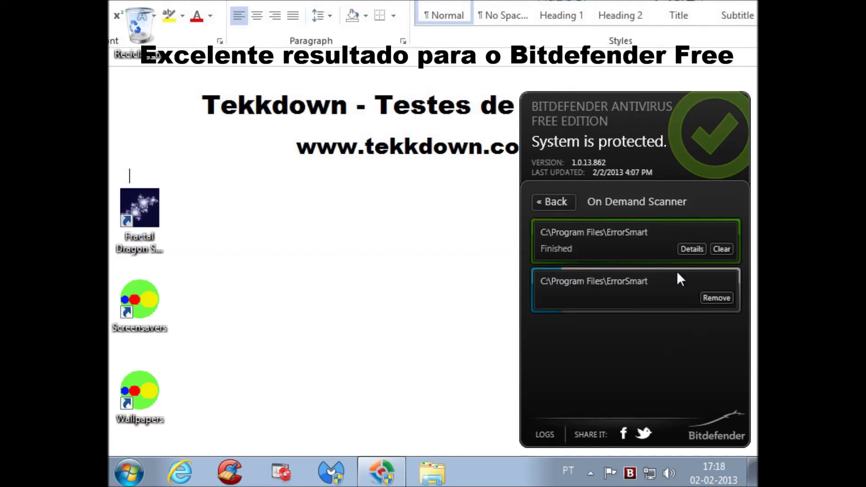
left_click(716, 298)
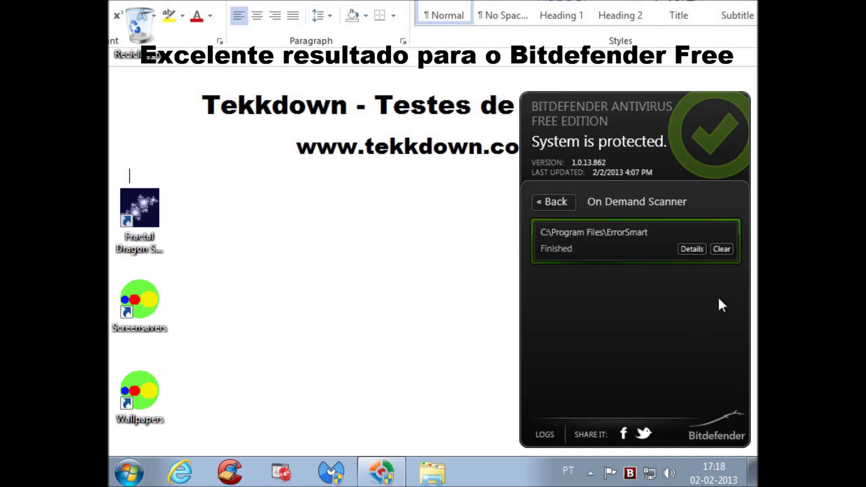
left_click(722, 249)
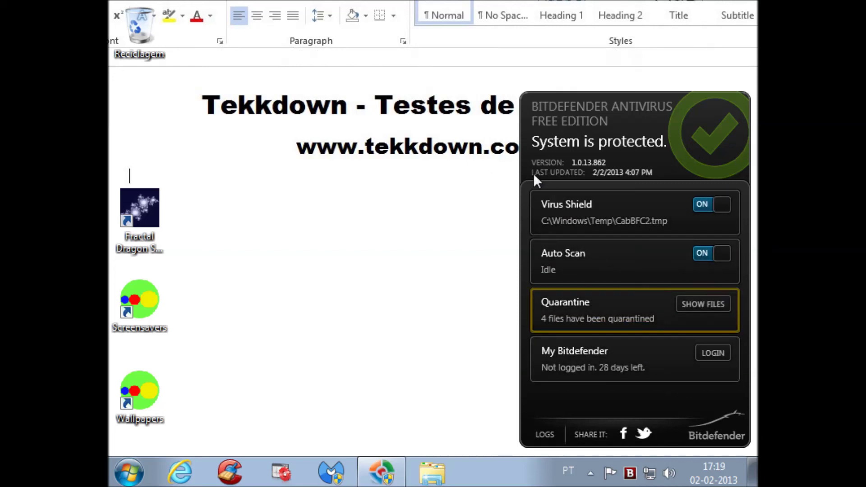
- Close HitmanPro and check Bitdefender's protection status once more
left_click(397, 469)
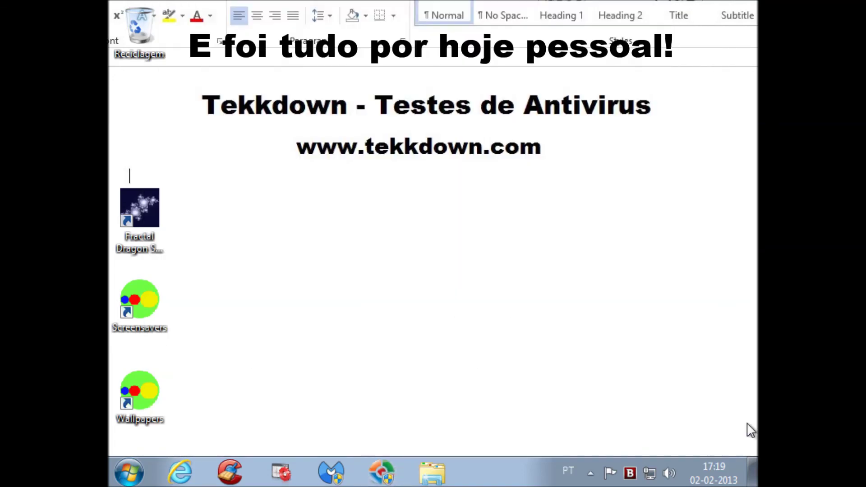
left_click(631, 473)
left_click(364, 197)
left_click(631, 473)
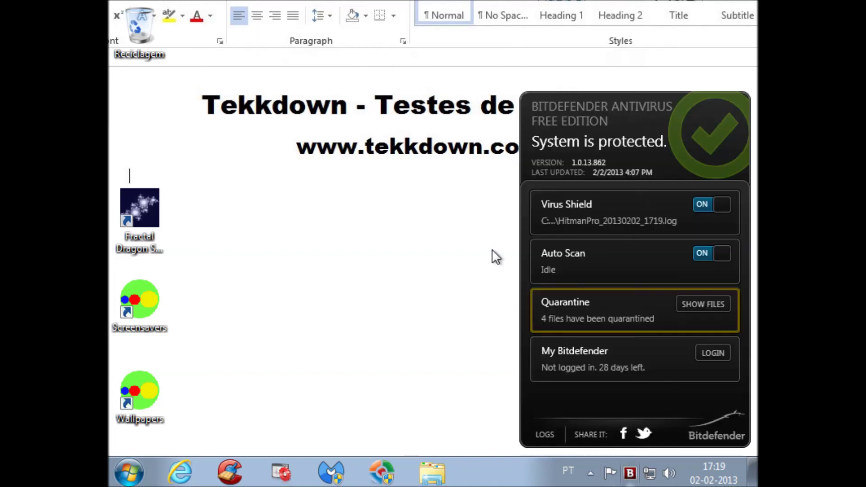